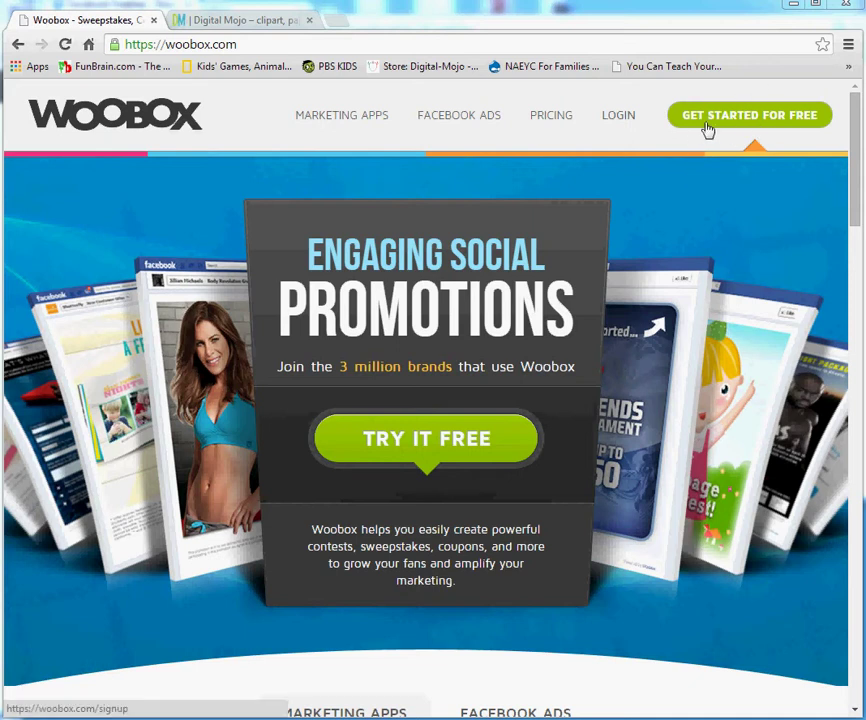
Step: Sign up for free and open Digital Mojo's Choose a Package page, where Free is current
{"action": "left_click", "coordinate": [765, 120]}
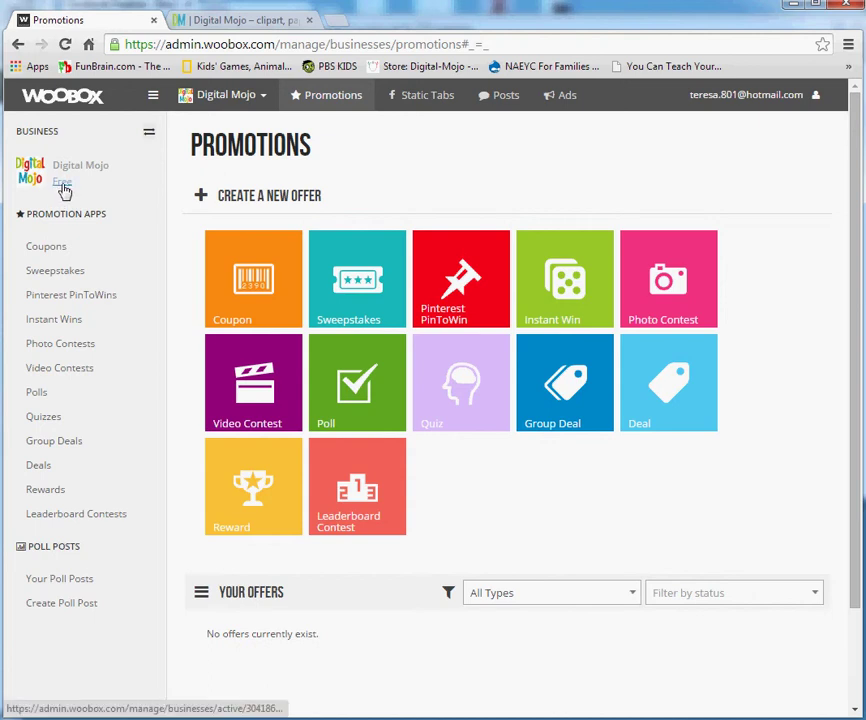
{"action": "left_click", "coordinate": [62, 185]}
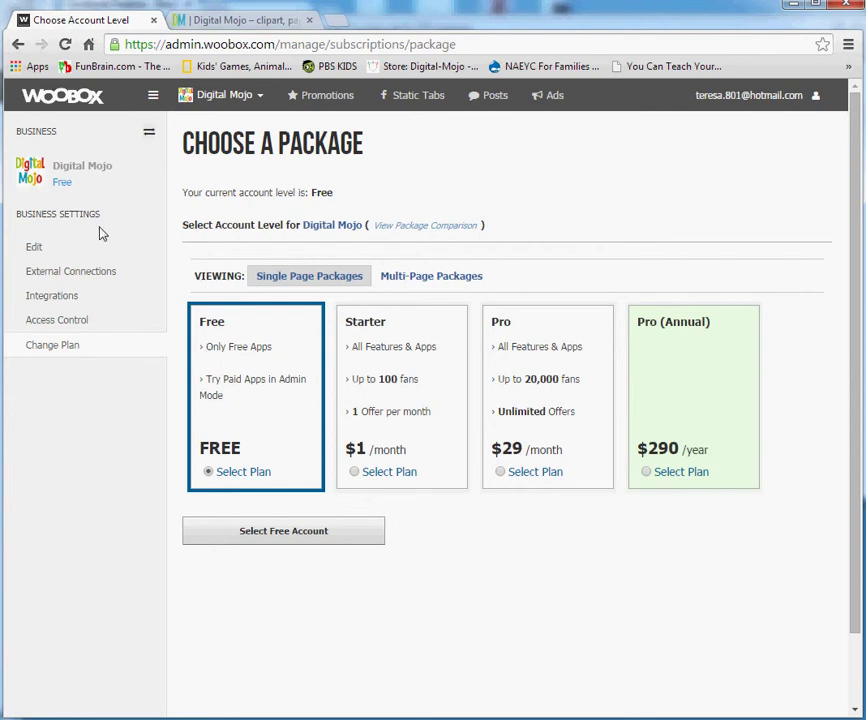
Step: From Digital Mojo's Static Tabs, create a new HTML Fangate Tab
{"action": "left_click", "coordinate": [42, 110]}
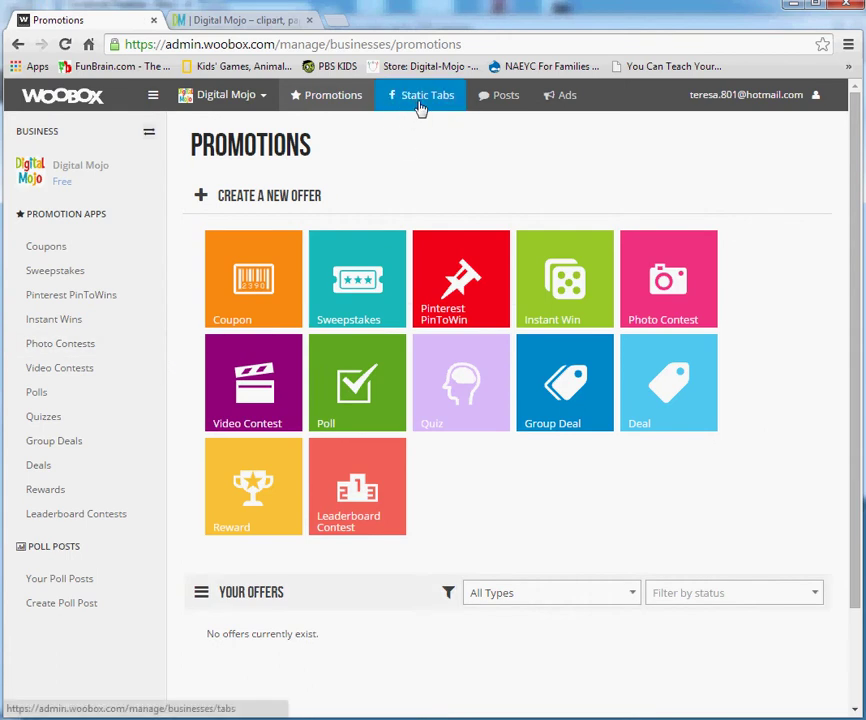
{"action": "left_click", "coordinate": [425, 105]}
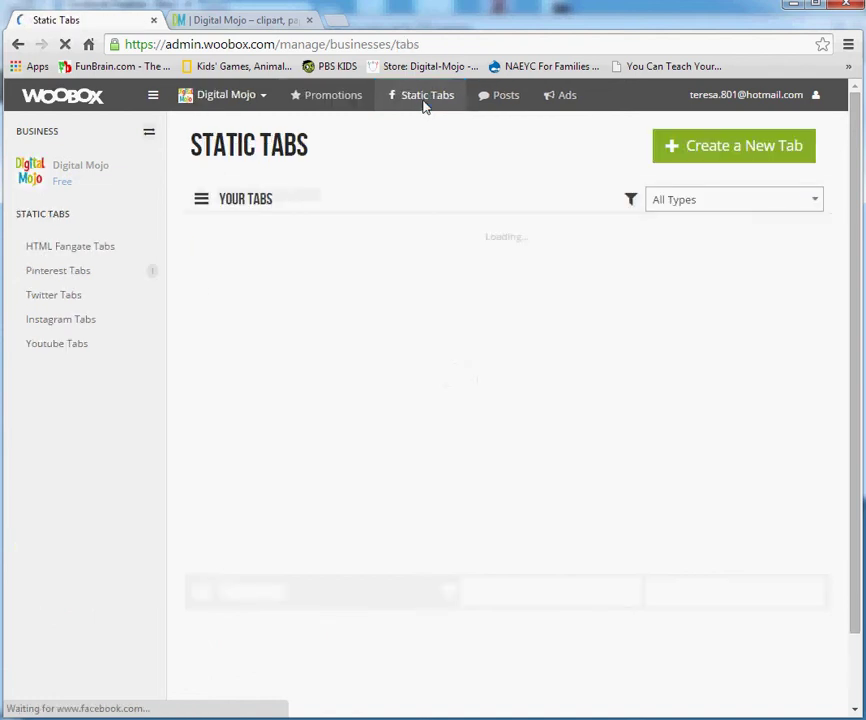
{"action": "left_click", "coordinate": [736, 155]}
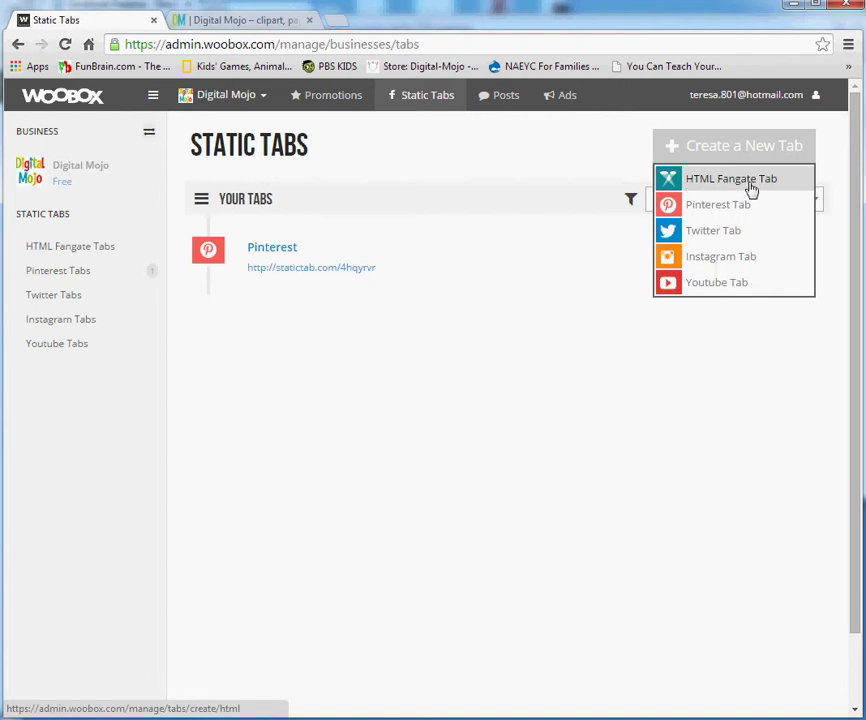
{"action": "left_click", "coordinate": [751, 190]}
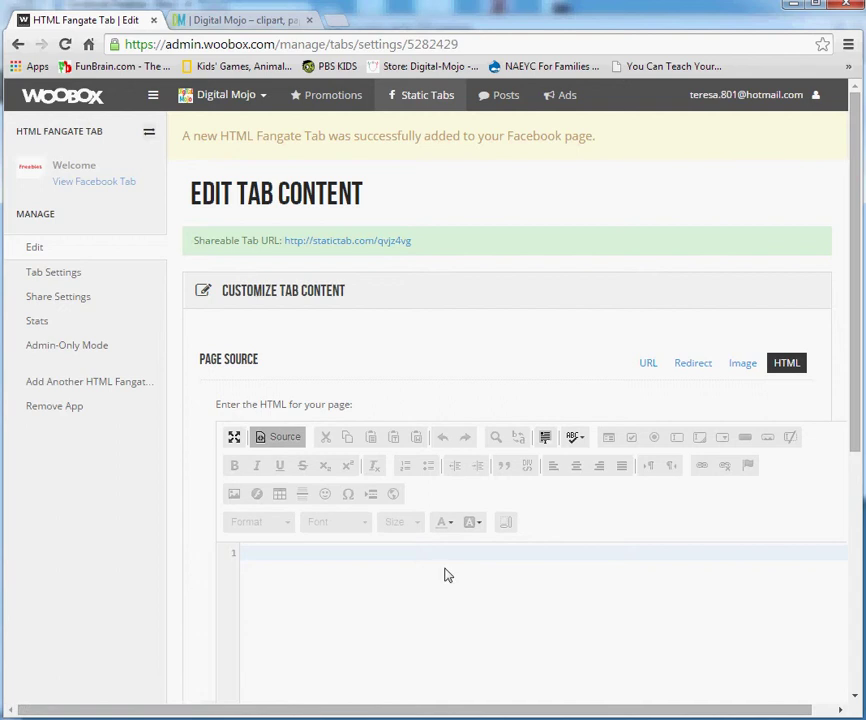
Step: Paste the fan thank-you message into the tab's visual editor
{"action": "scroll", "coordinate": [446, 575], "scroll_direction": "down", "scroll_amount": 3}
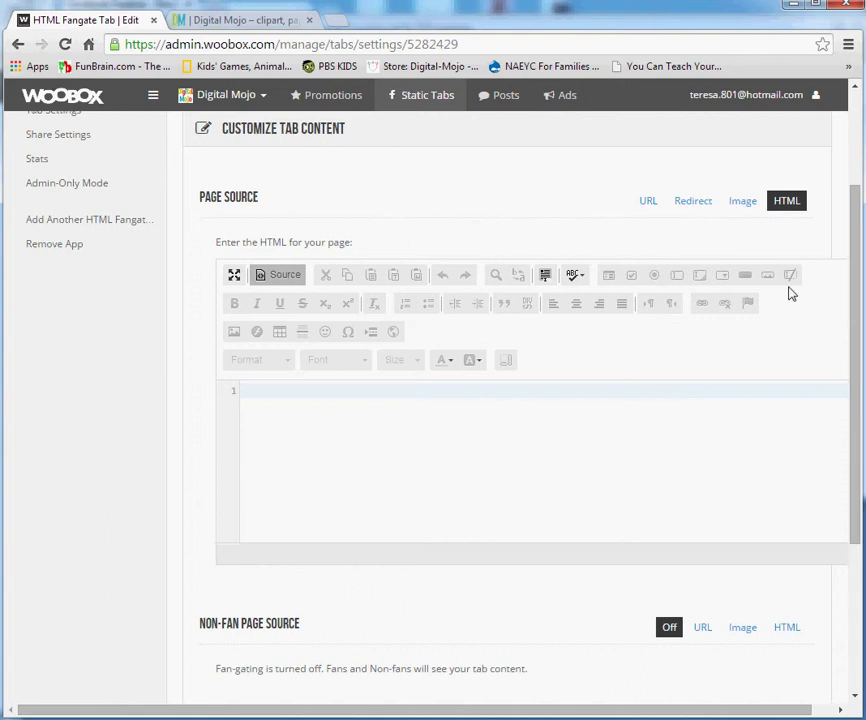
{"action": "left_click", "coordinate": [283, 277]}
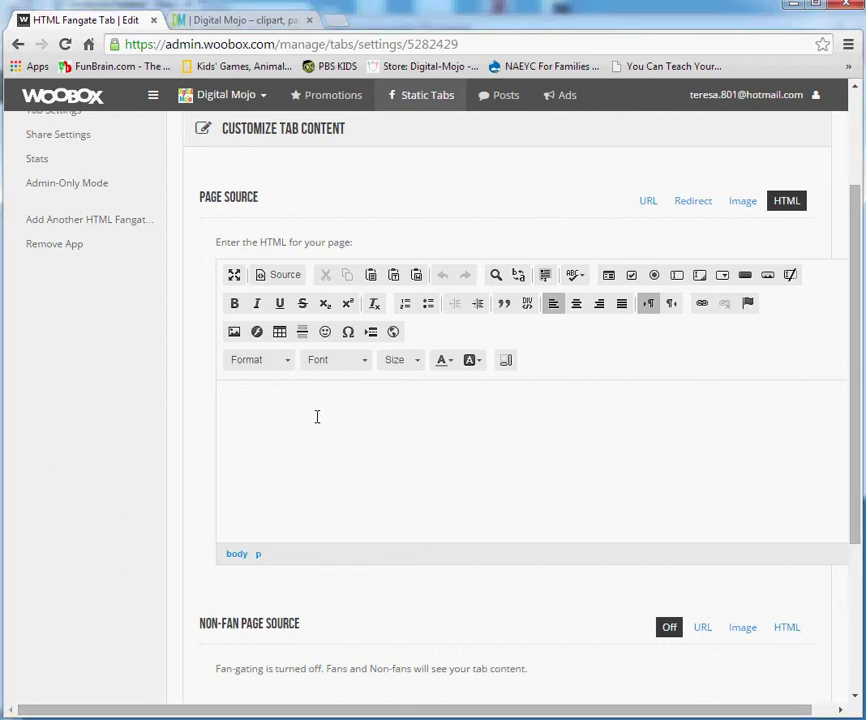
{"action": "type", "text": "Thank you for liking my page.  Click the images below to receive your free digital papers."}
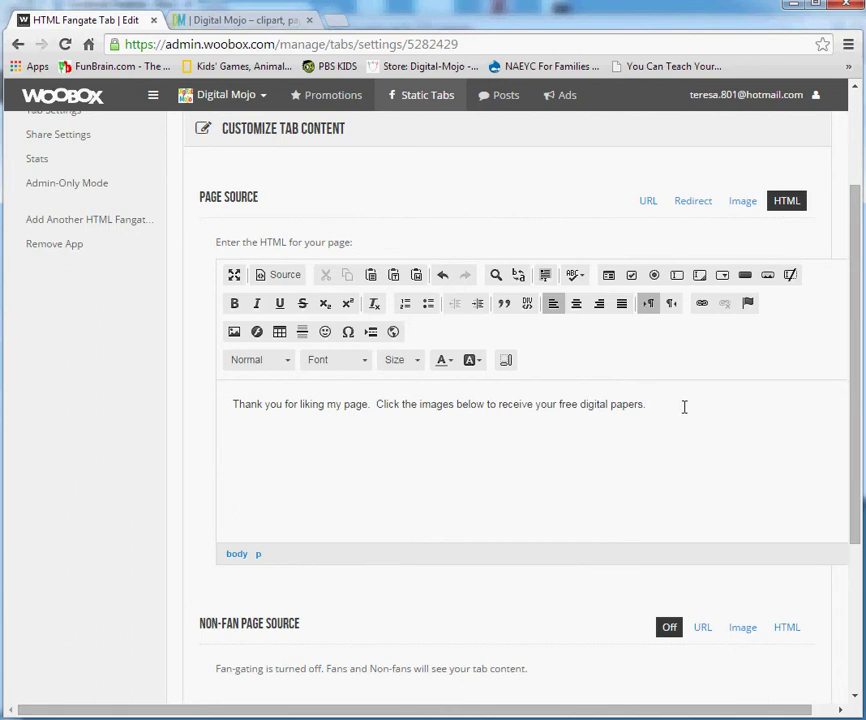
Step: Style the thank-you sentence bold, size 14 and dark orange
{"action": "left_click_drag", "start_coordinate": [684, 406], "coordinate": [230, 404]}
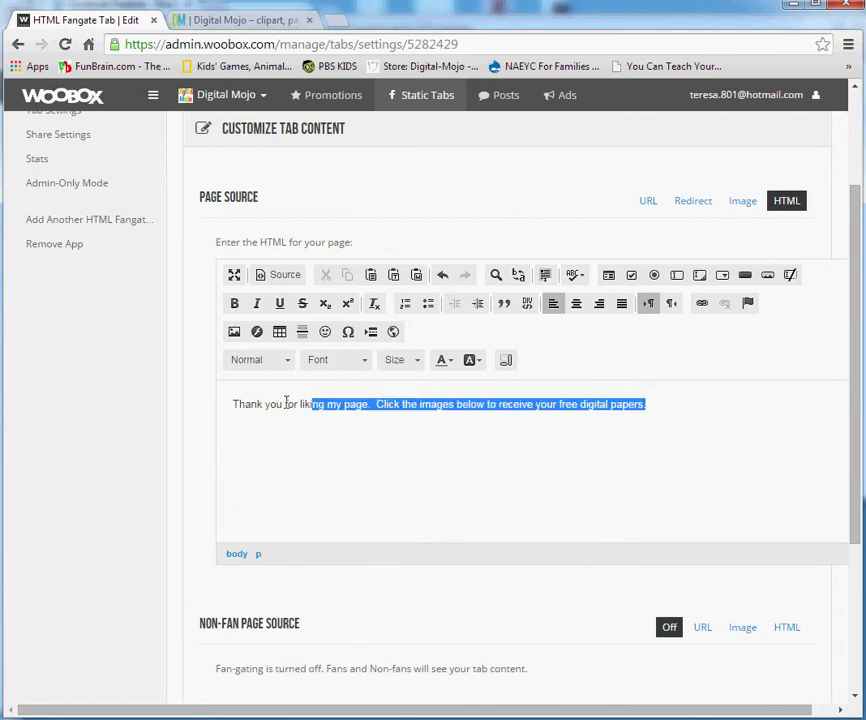
{"action": "left_click", "coordinate": [234, 304]}
{"action": "left_click", "coordinate": [415, 362]}
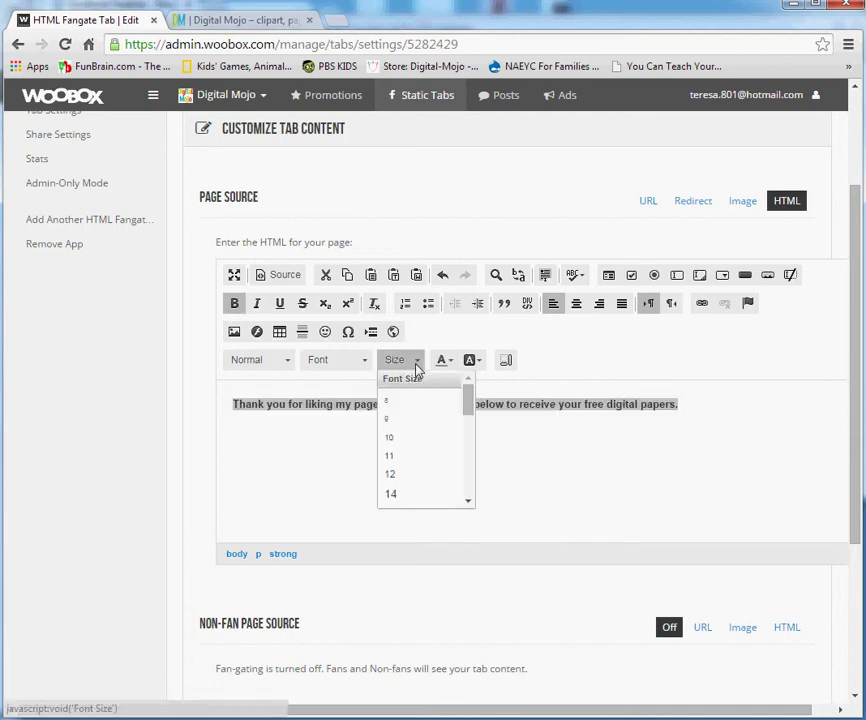
{"action": "left_click", "coordinate": [395, 492]}
{"action": "left_click", "coordinate": [443, 362]}
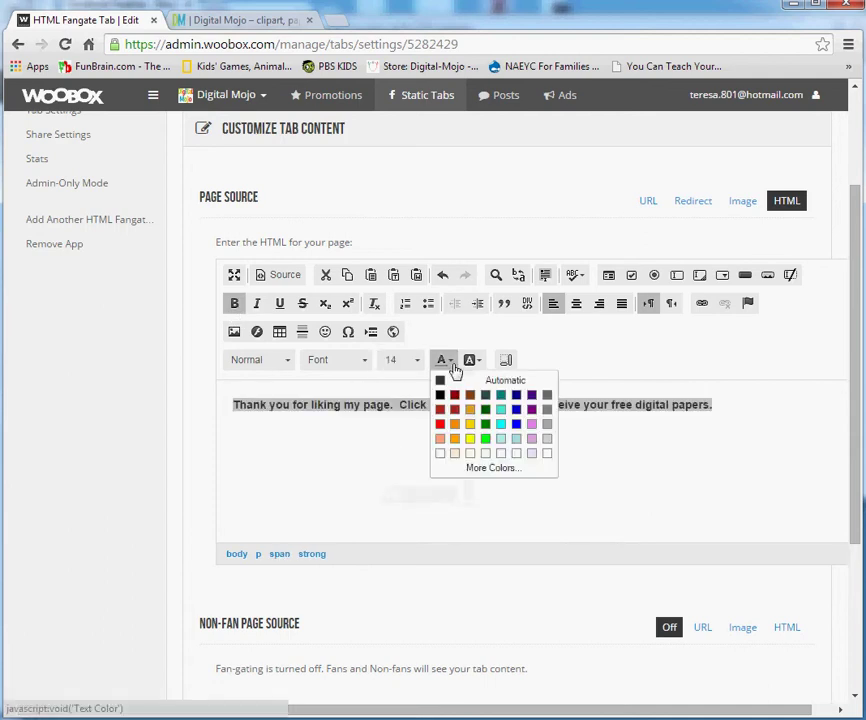
{"action": "left_click", "coordinate": [455, 437]}
{"action": "left_click", "coordinate": [750, 424]}
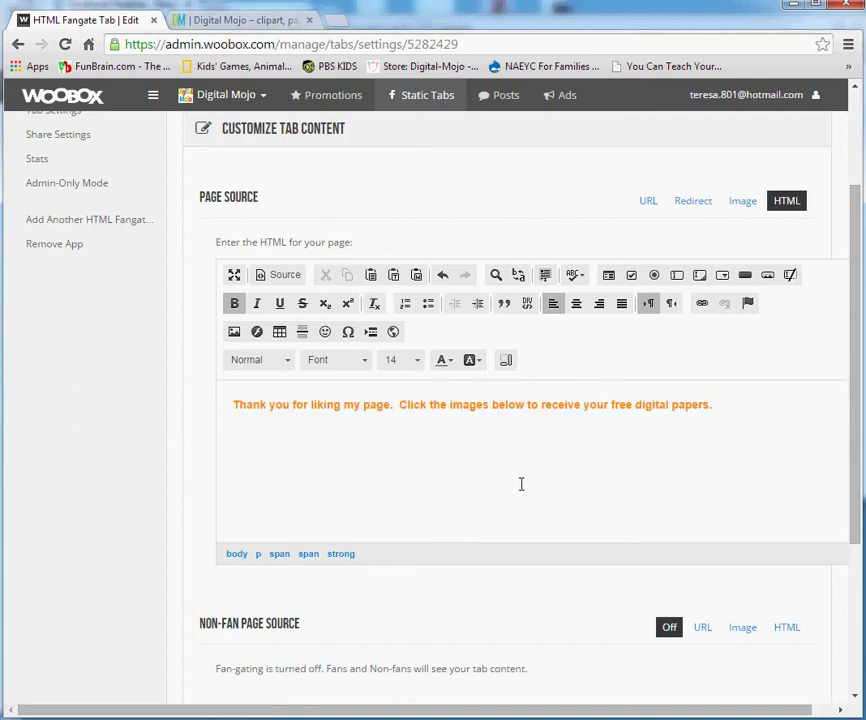
Step: Start inserting an image, then bring up the Dropbox Facebook Freebies folder
{"action": "left_click", "coordinate": [235, 335]}
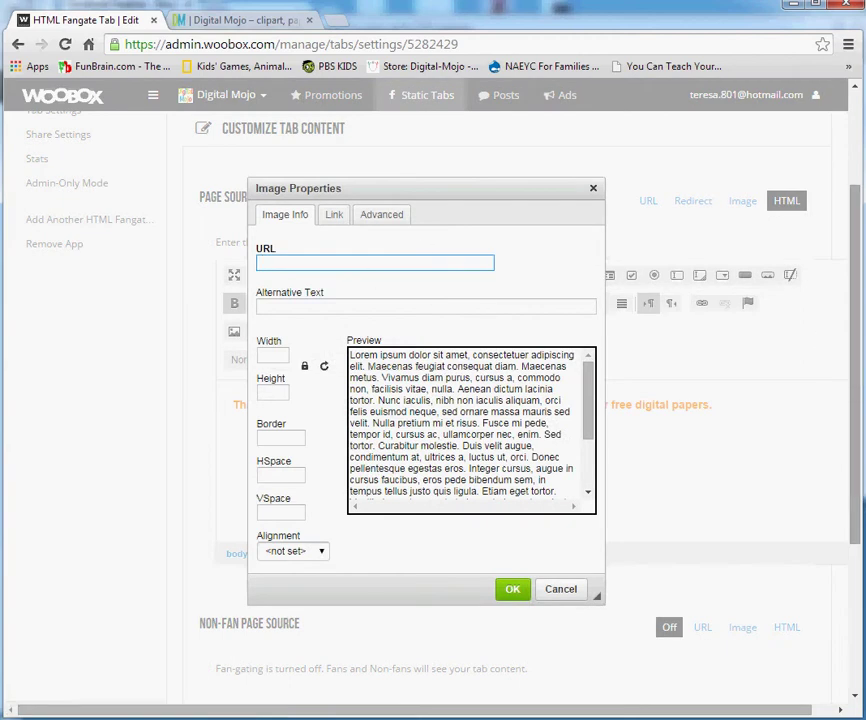
{"action": "key", "text": "alt+Tab"}
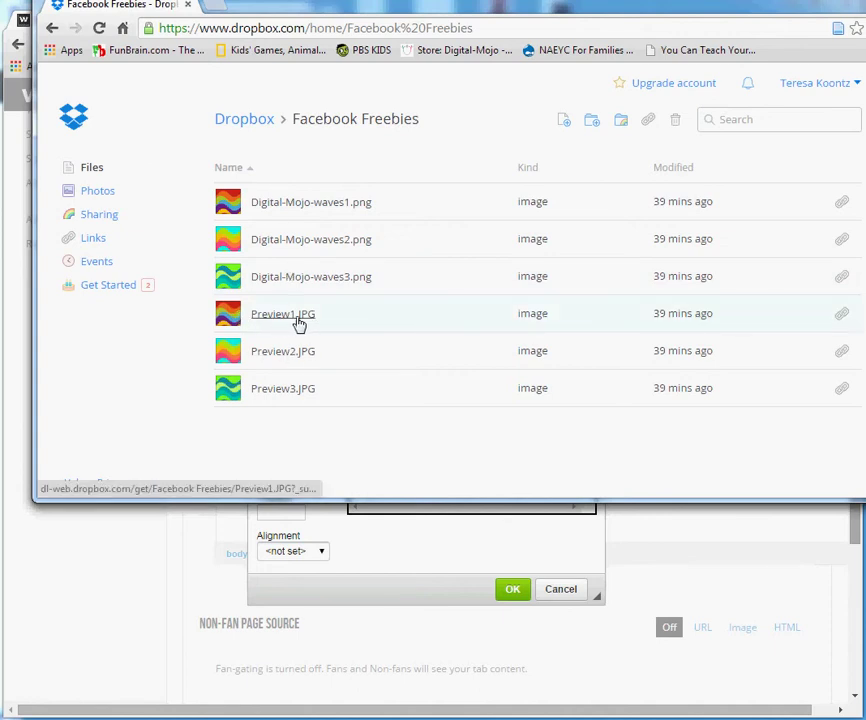
Step: Copy the Dropbox share link for Preview1.JPG
{"action": "left_click", "coordinate": [842, 316]}
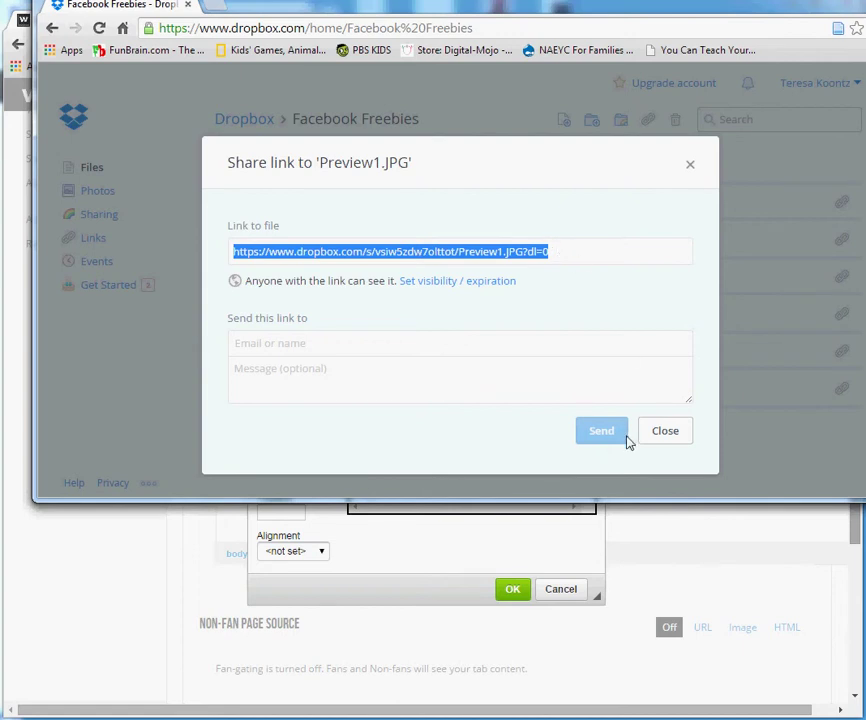
{"action": "left_click", "coordinate": [663, 436]}
Step: Set the image URL to Preview1.JPG's Dropbox link ending dl=1, loading the 192×192 preview
{"action": "left_click", "coordinate": [627, 535]}
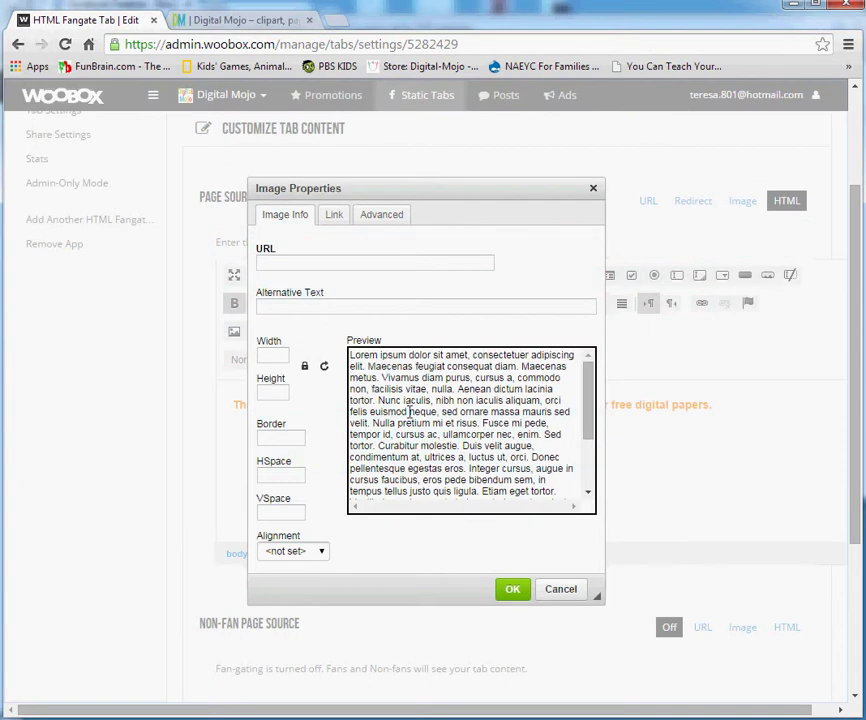
{"action": "left_click", "coordinate": [291, 263]}
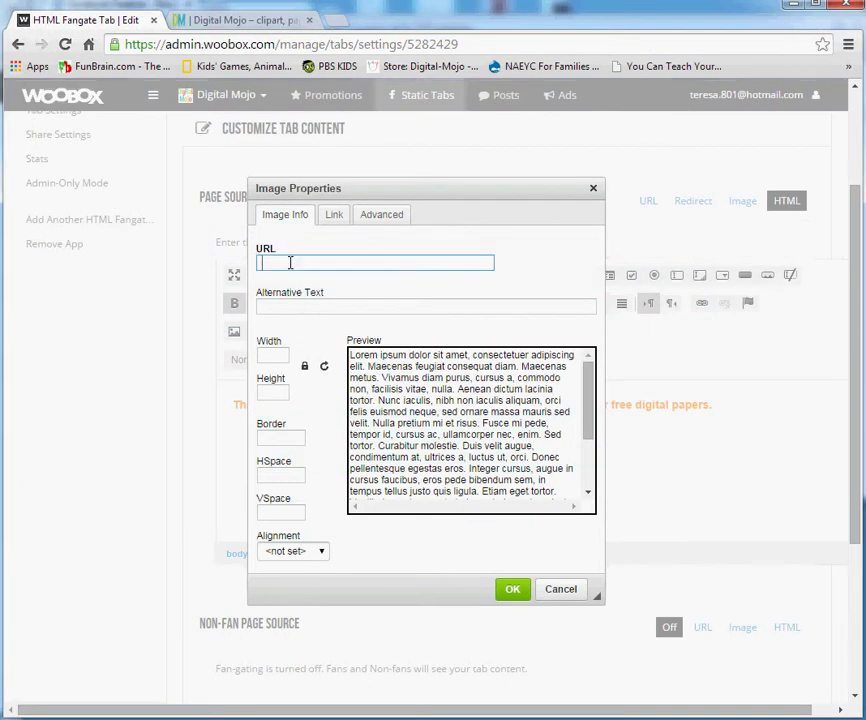
{"action": "key", "text": "ctrl+v"}
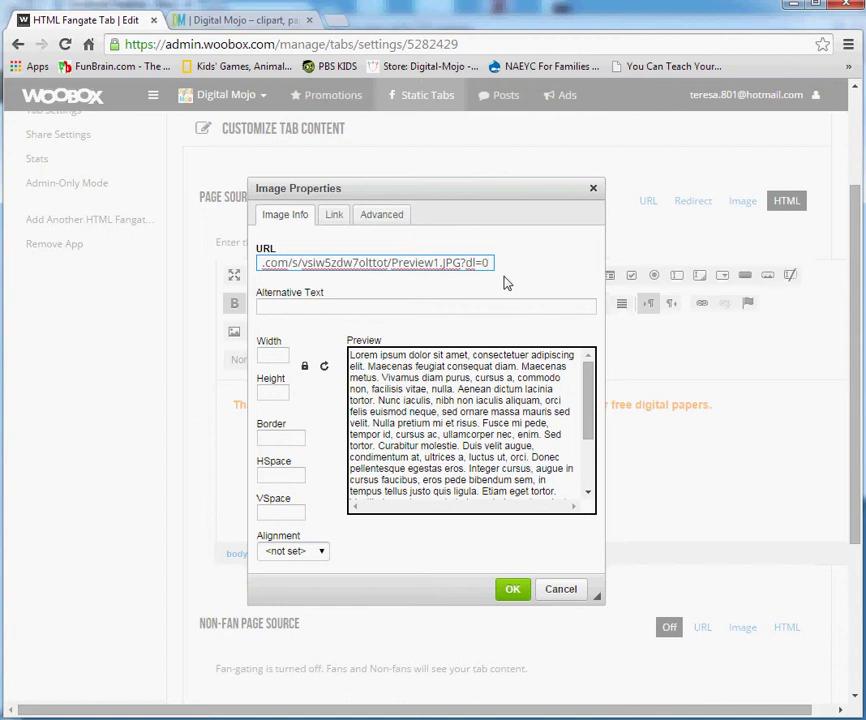
{"action": "key", "text": "BackSpace"}
{"action": "type", "text": "1"}
{"action": "left_click", "coordinate": [502, 308]}
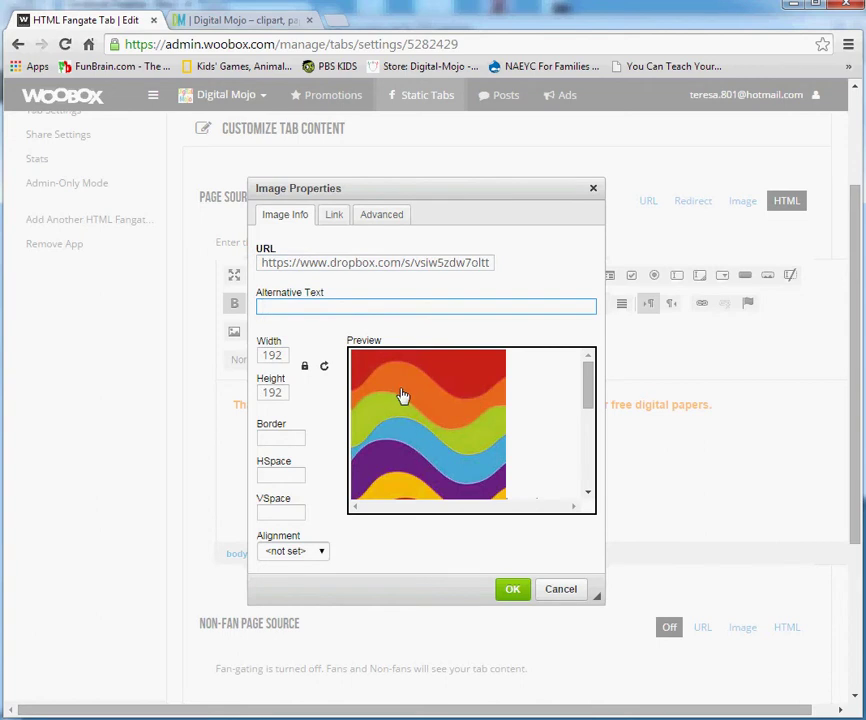
Step: Insert the rainbow-wave image below the orange thank-you sentence and select it
{"action": "left_click", "coordinate": [514, 589]}
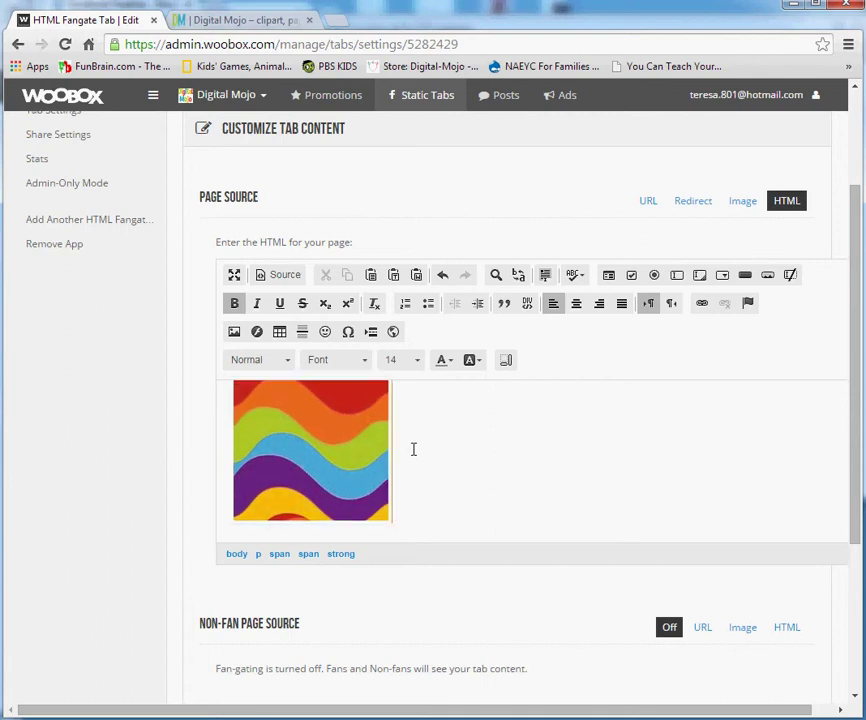
{"action": "type", "text": "Thank you for liking my page.  Click the images below to receive your free digital papers."}
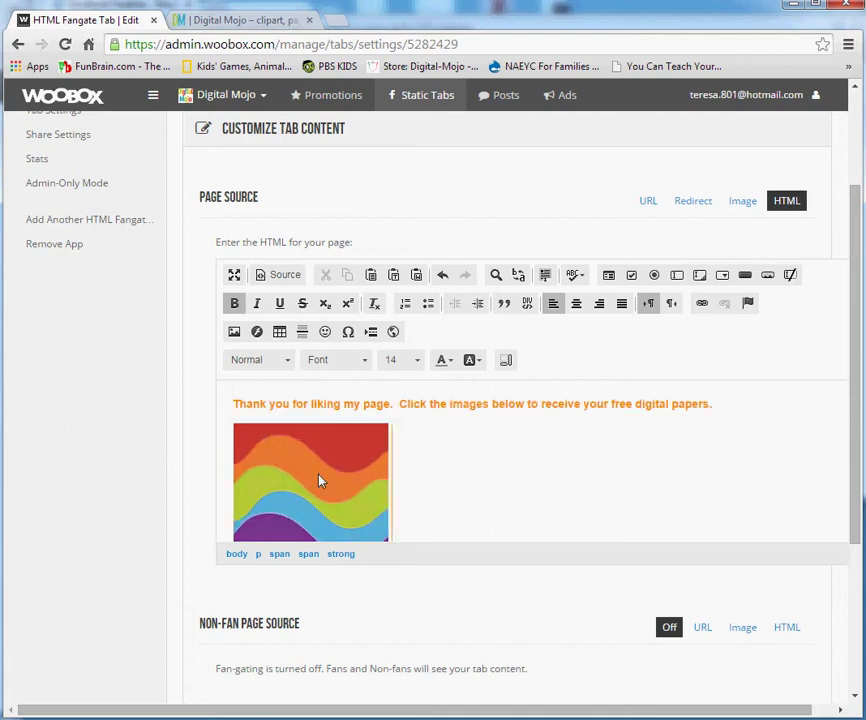
{"action": "left_click", "coordinate": [305, 471]}
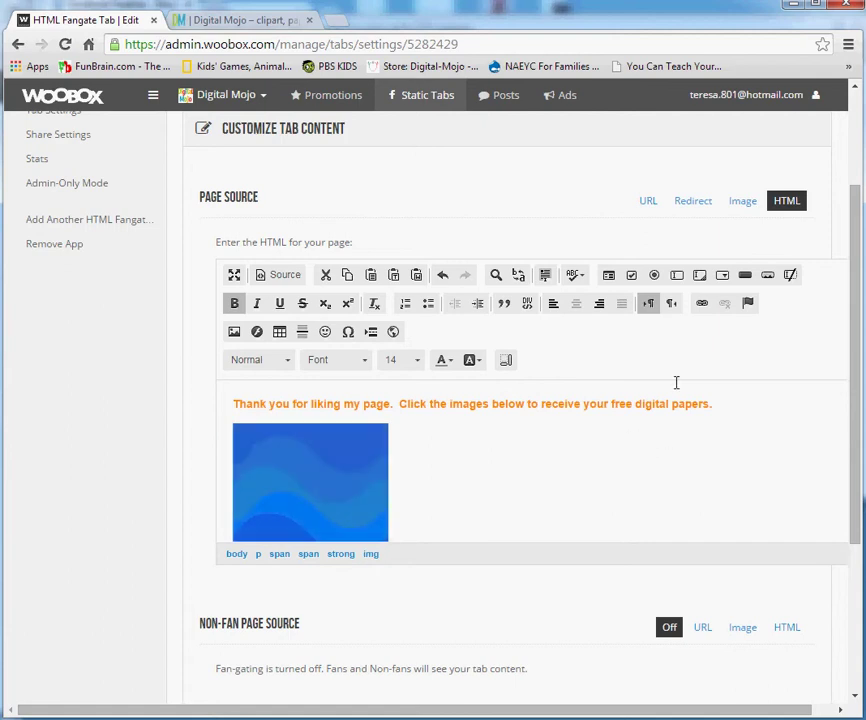
Step: Open link settings for the wave image and copy Digital-Mojo-waves1.png's Dropbox share link
{"action": "left_click", "coordinate": [703, 309]}
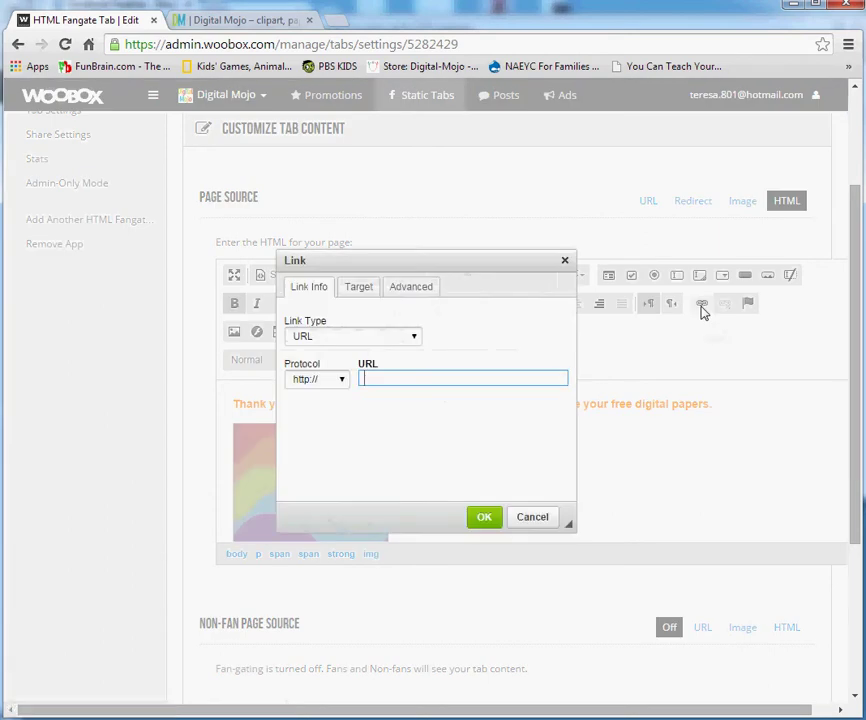
{"action": "key", "text": "alt+Tab"}
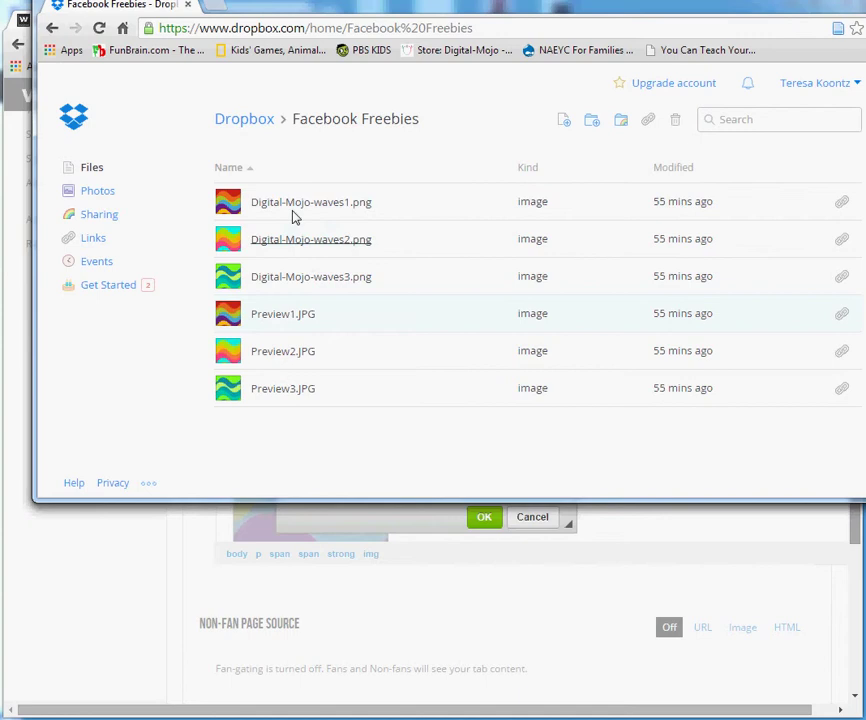
{"action": "left_click", "coordinate": [842, 204]}
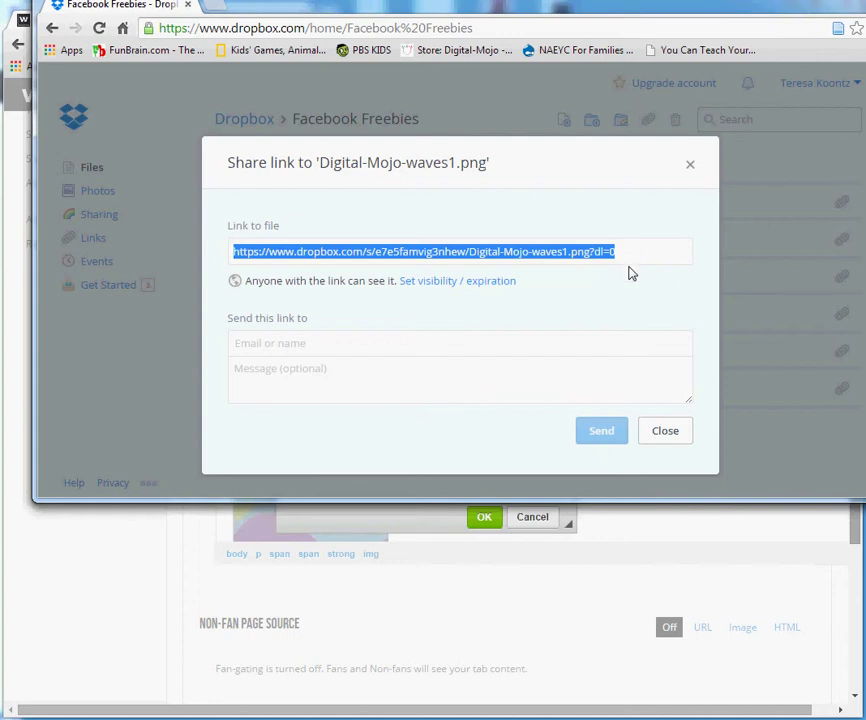
{"action": "left_click", "coordinate": [660, 433]}
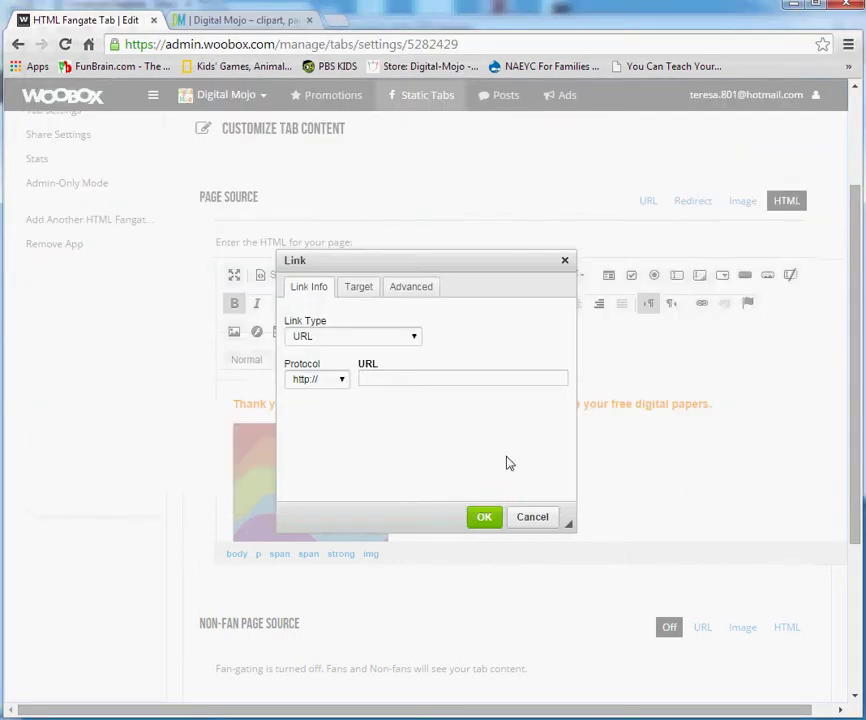
Step: Set the image link to that Dropbox address ending in dl=1
{"action": "left_click", "coordinate": [377, 381]}
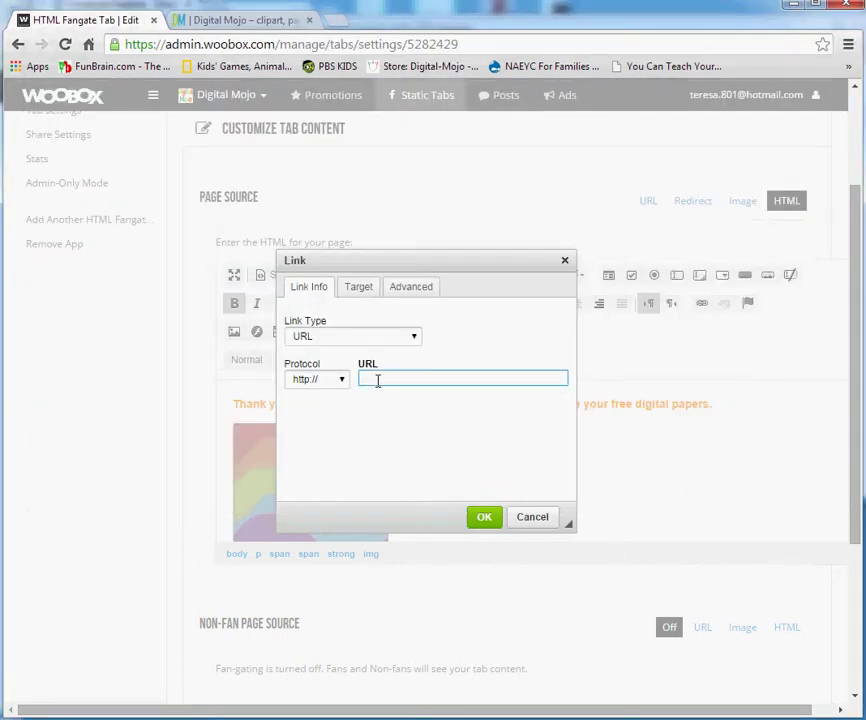
{"action": "key", "text": "ctrl+v"}
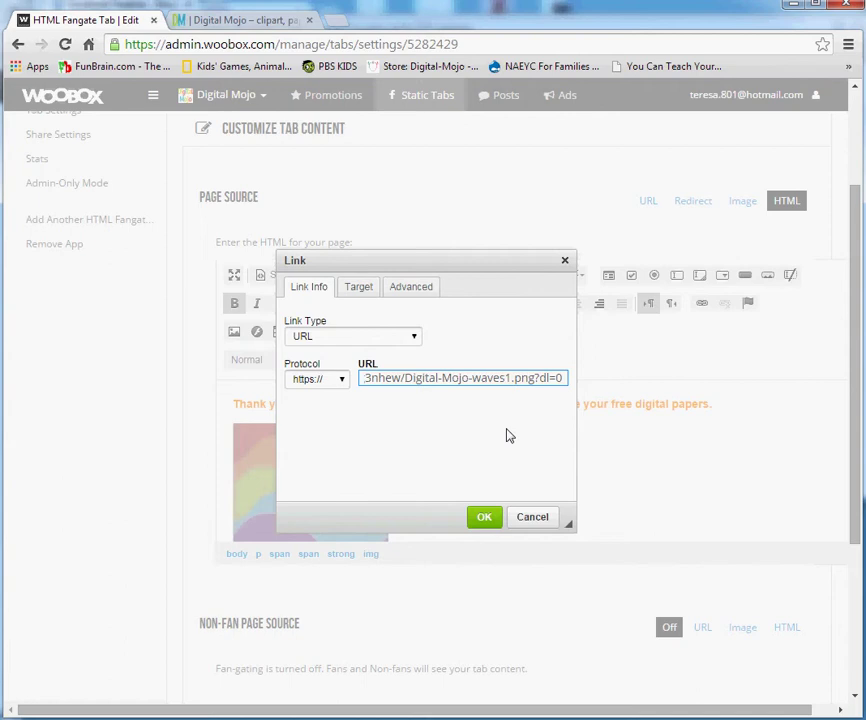
{"action": "key", "text": "BackSpace"}
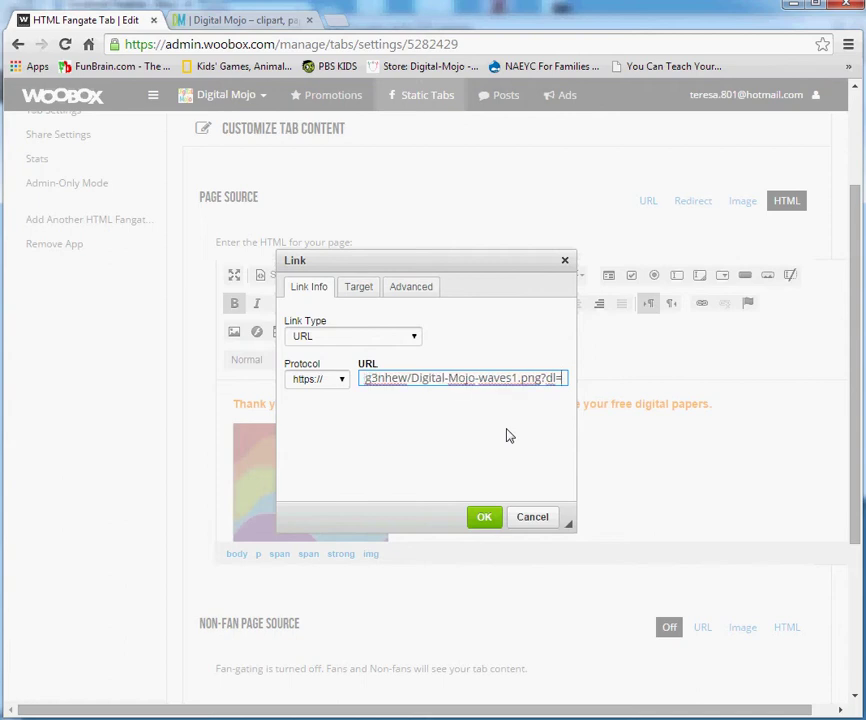
{"action": "type", "text": "1"}
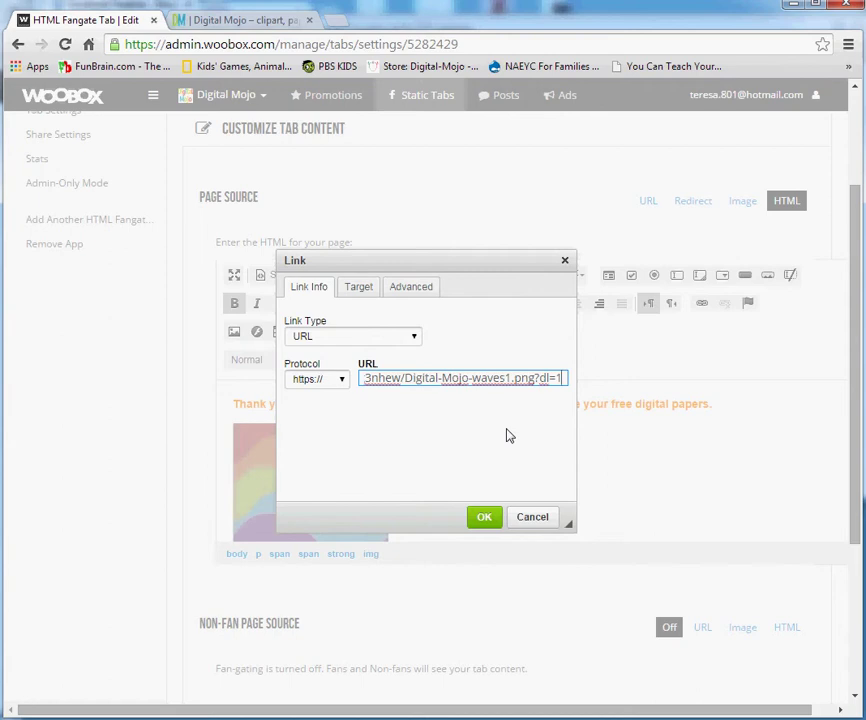
{"action": "left_click", "coordinate": [480, 521]}
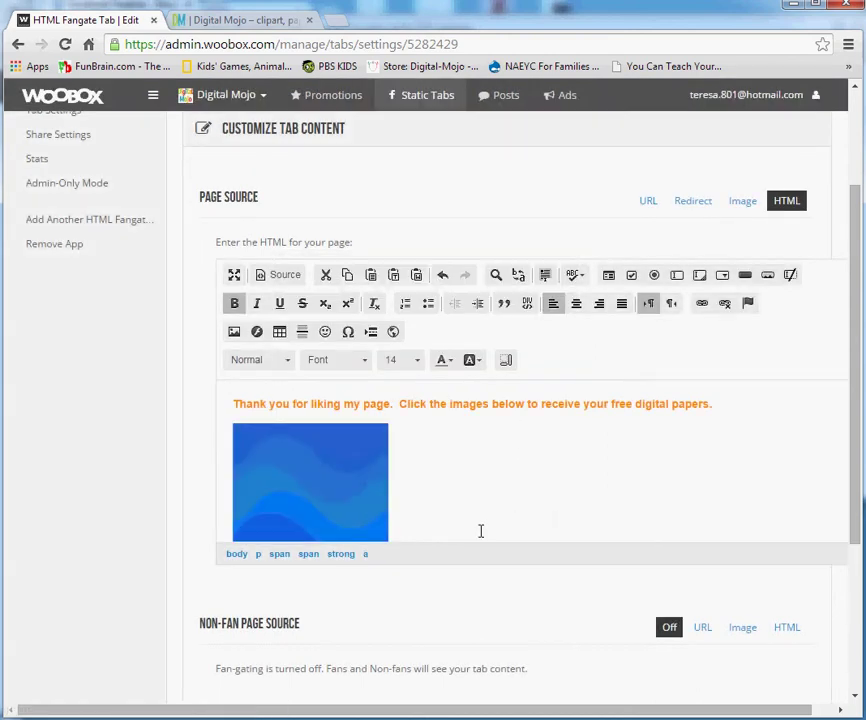
Step: Set Non-Fan Page Source to HTML and enter 'Like my page above to receive exclusive offers and free clipart.'
{"action": "scroll", "coordinate": [477, 540], "scroll_direction": "down", "scroll_amount": 3}
{"action": "scroll", "coordinate": [437, 548], "scroll_direction": "down", "scroll_amount": 2}
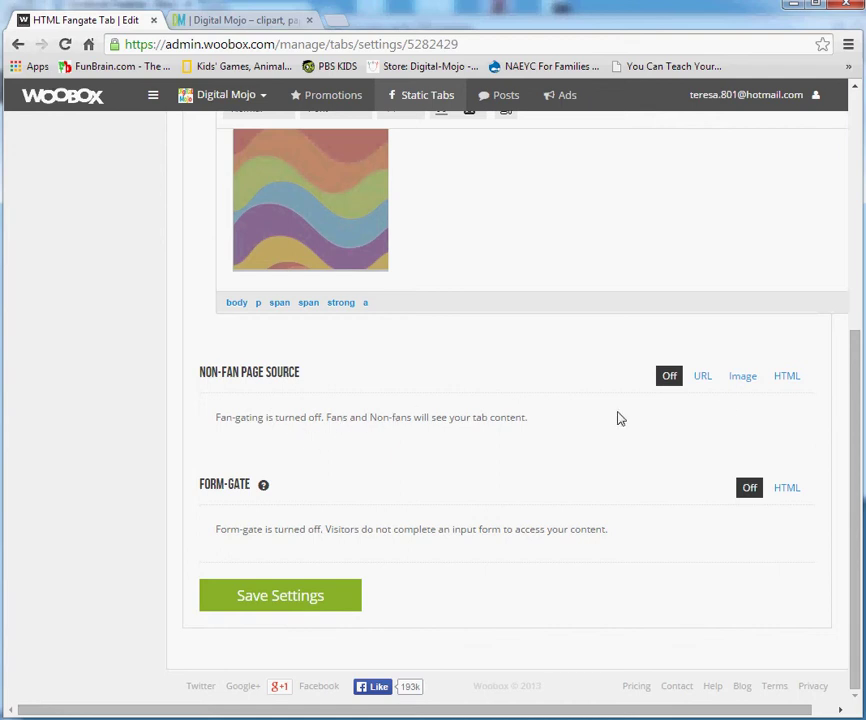
{"action": "left_click", "coordinate": [789, 379]}
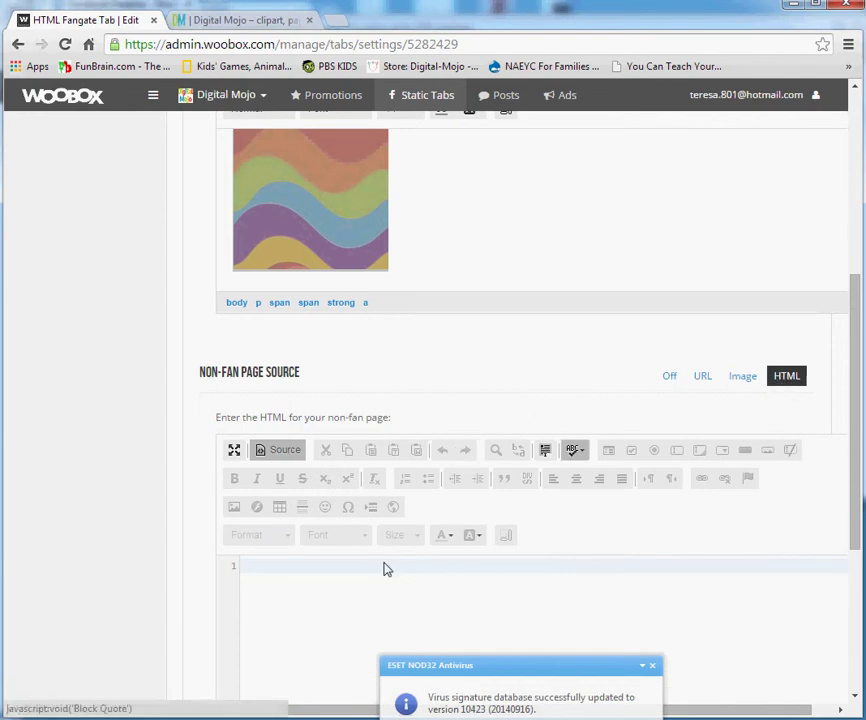
{"action": "scroll", "coordinate": [285, 591], "scroll_direction": "down", "scroll_amount": 1}
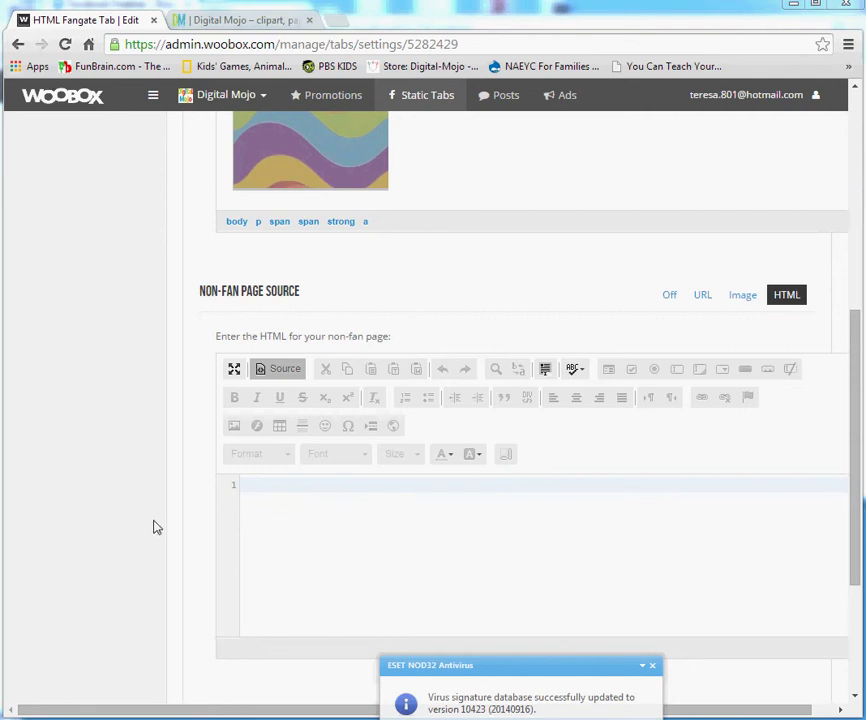
{"action": "type", "text": "Like my page above to receive exclusive offers and free clipart"}
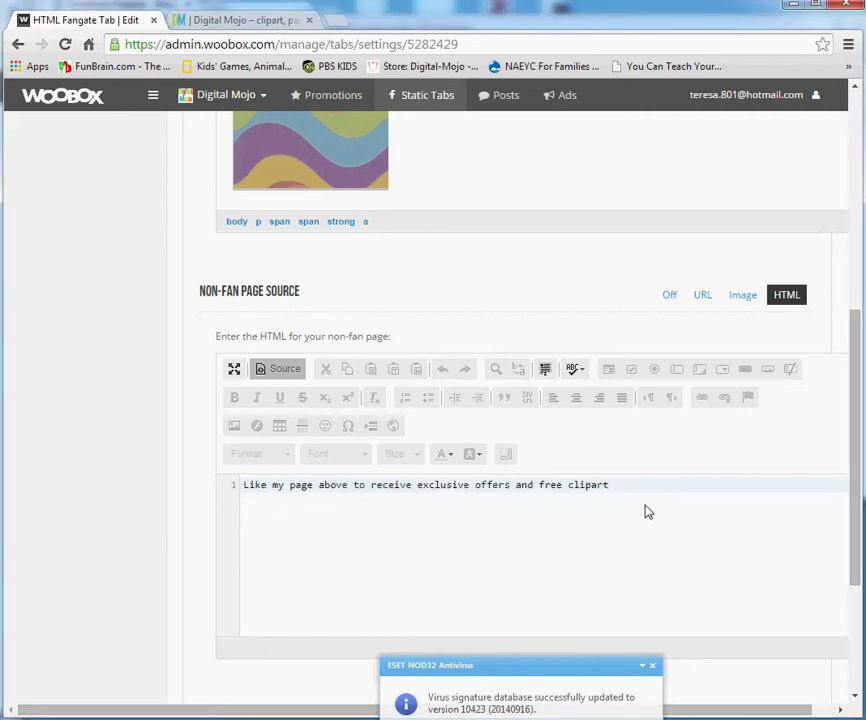
{"action": "type", "text": "."}
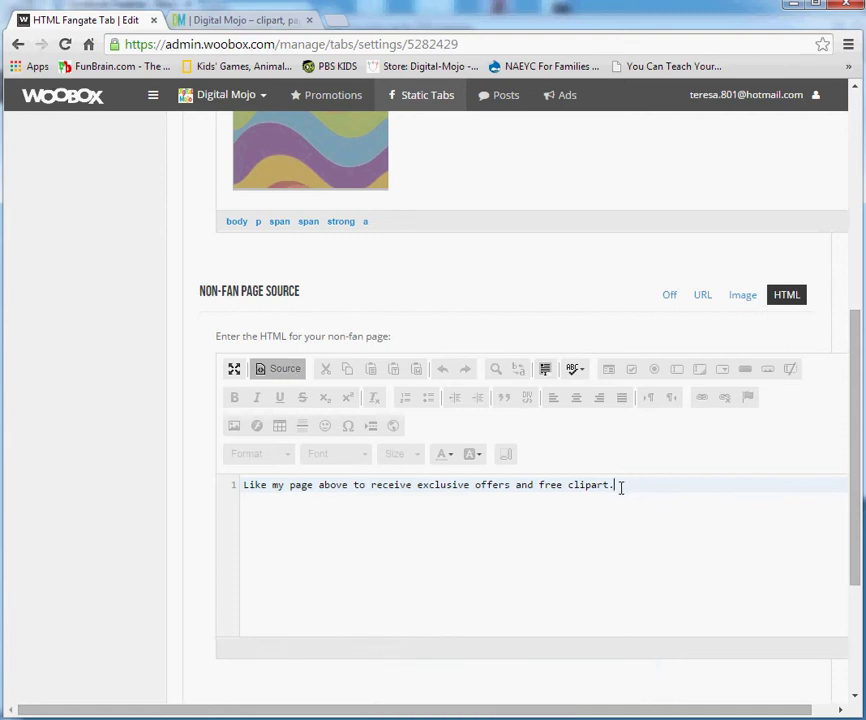
Step: Make the non-fan sentence bold and size 14
{"action": "left_click", "coordinate": [284, 372]}
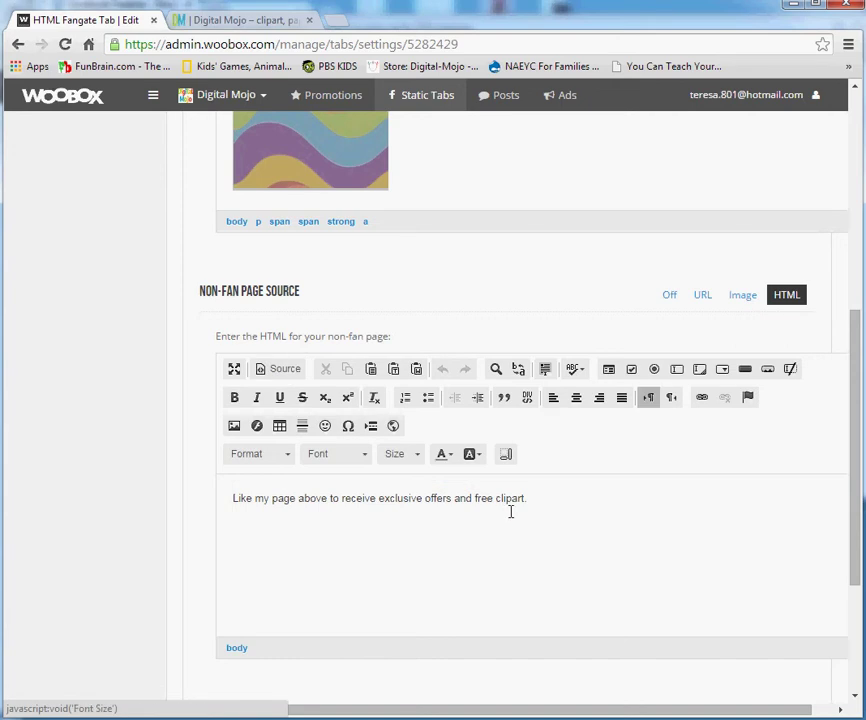
{"action": "left_click_drag", "start_coordinate": [529, 498], "coordinate": [197, 520]}
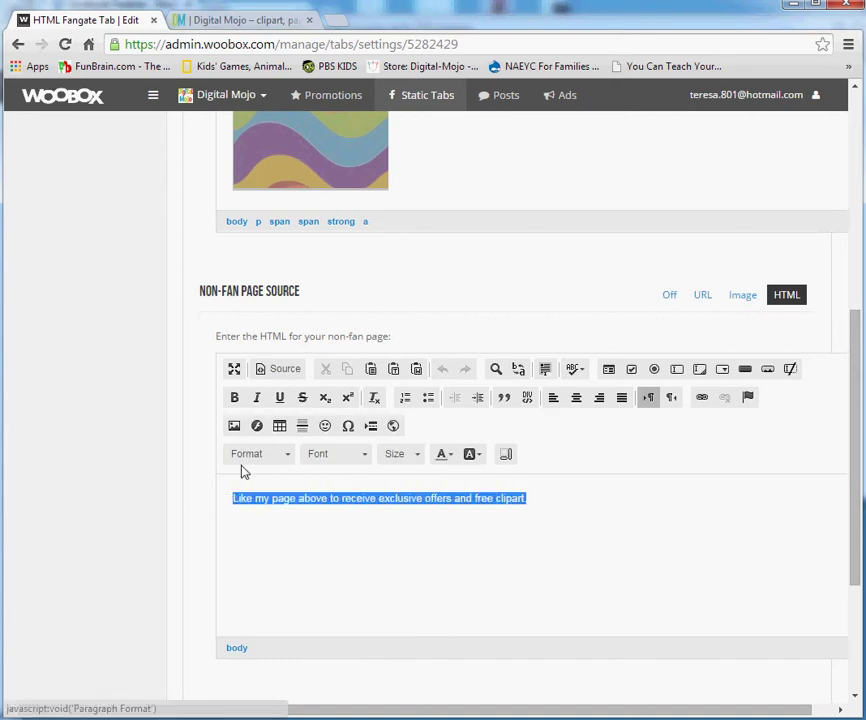
{"action": "left_click", "coordinate": [476, 462]}
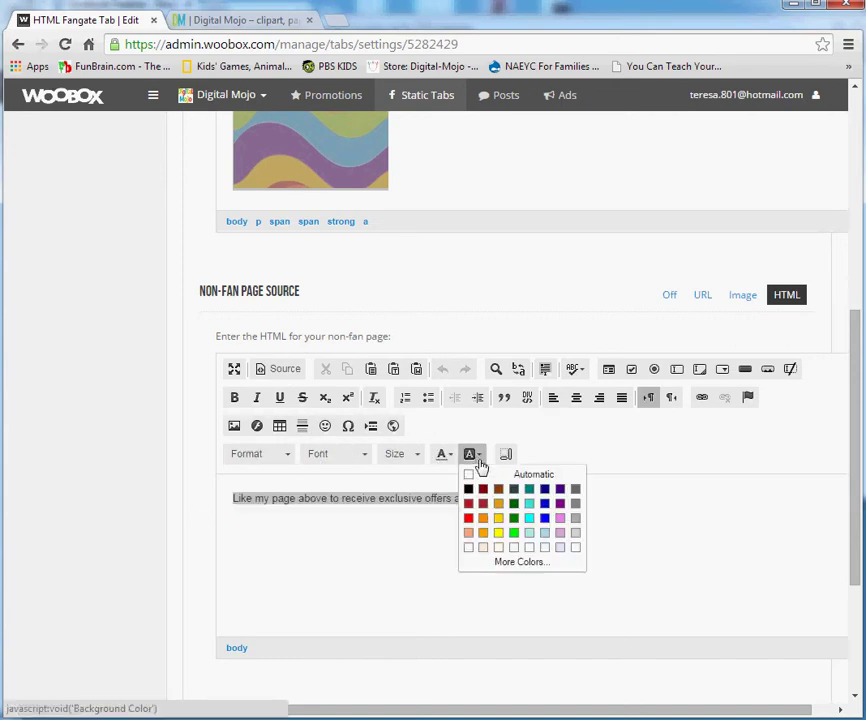
{"action": "left_click", "coordinate": [487, 519]}
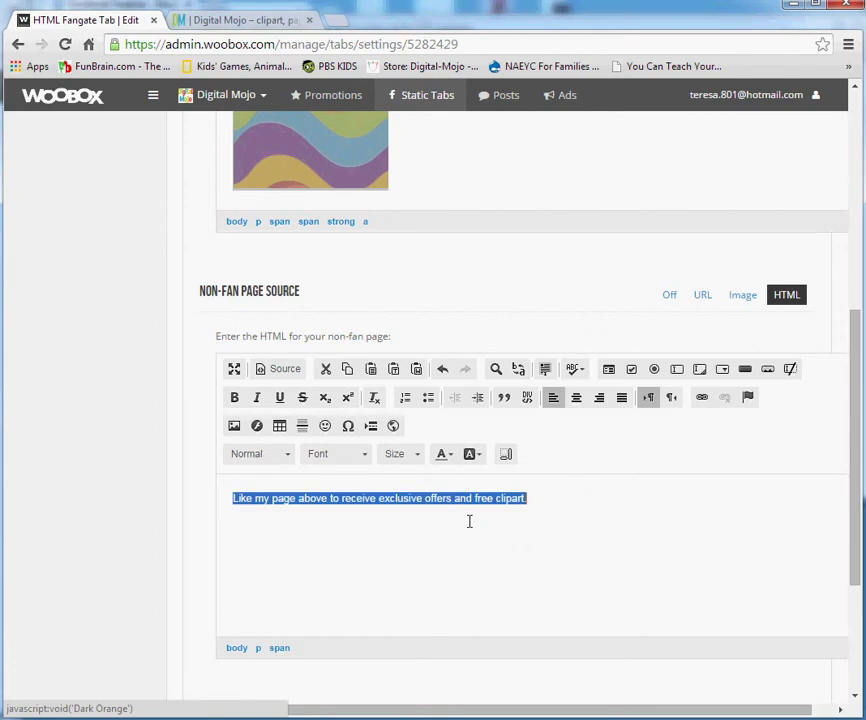
{"action": "left_click", "coordinate": [234, 398]}
{"action": "left_click", "coordinate": [412, 455]}
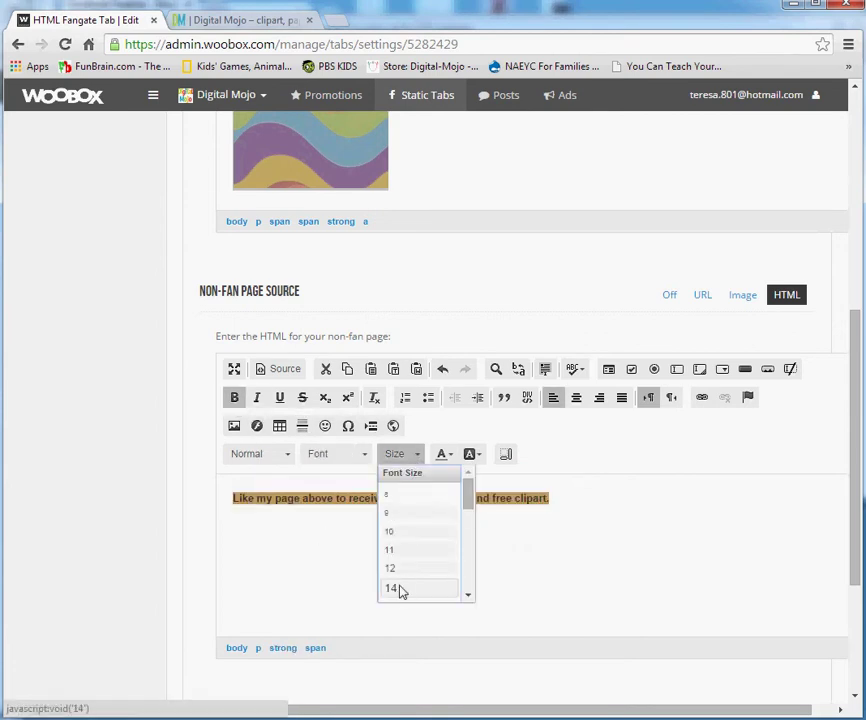
{"action": "left_click", "coordinate": [392, 588]}
Step: Remove the sentence's highlight, colour it dark orange, and save the tab settings
{"action": "scroll", "coordinate": [462, 646], "scroll_direction": "down", "scroll_amount": 1}
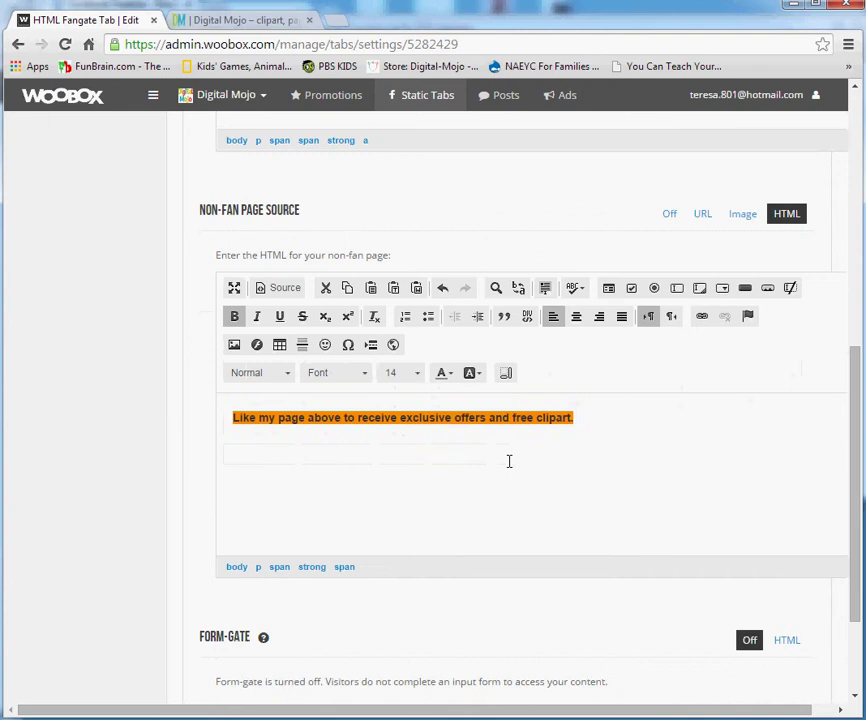
{"action": "left_click_drag", "start_coordinate": [593, 429], "coordinate": [231, 418]}
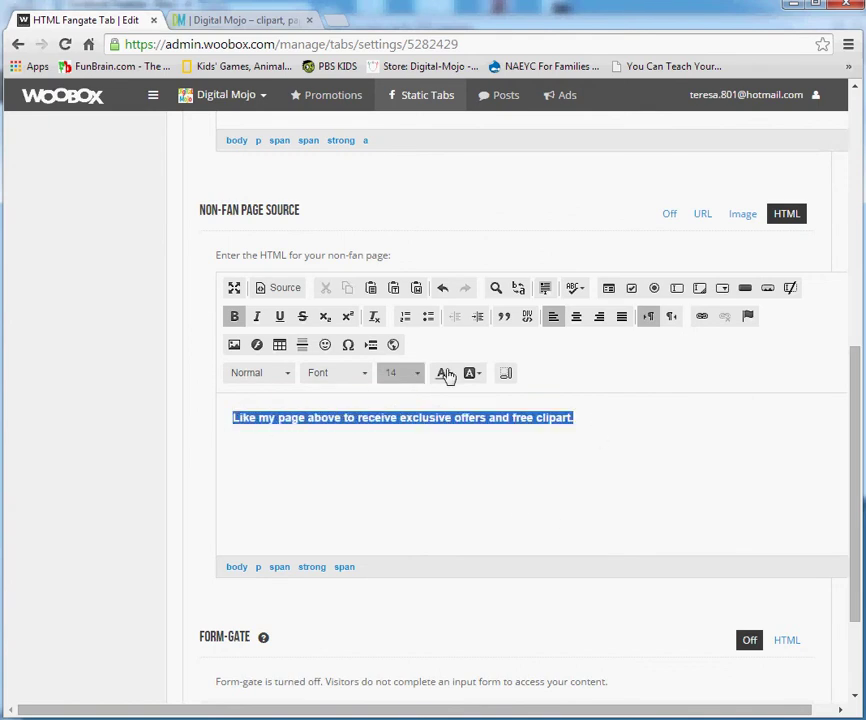
{"action": "left_click", "coordinate": [474, 376]}
{"action": "left_click", "coordinate": [478, 398]}
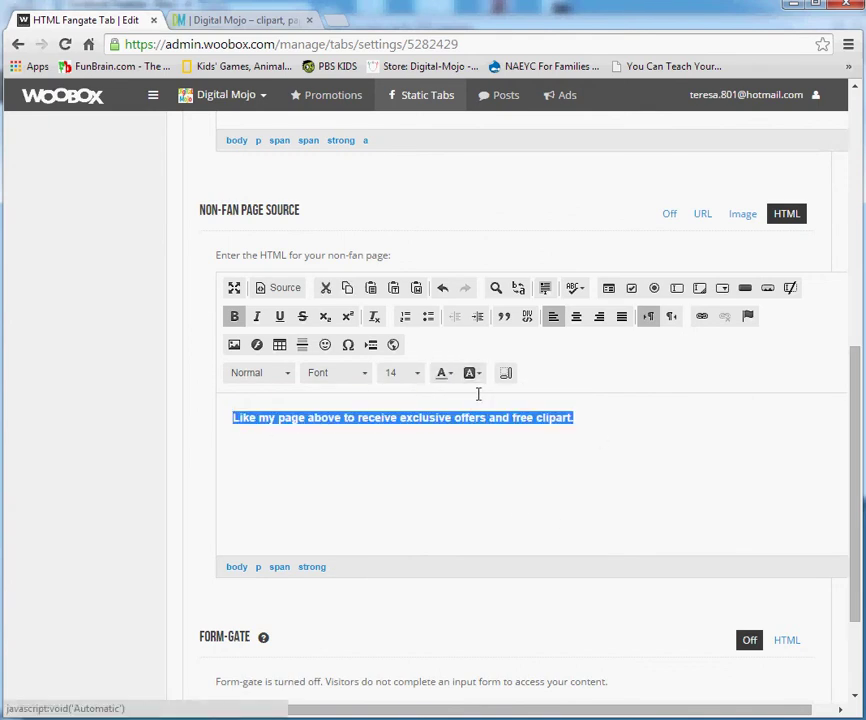
{"action": "left_click", "coordinate": [446, 375]}
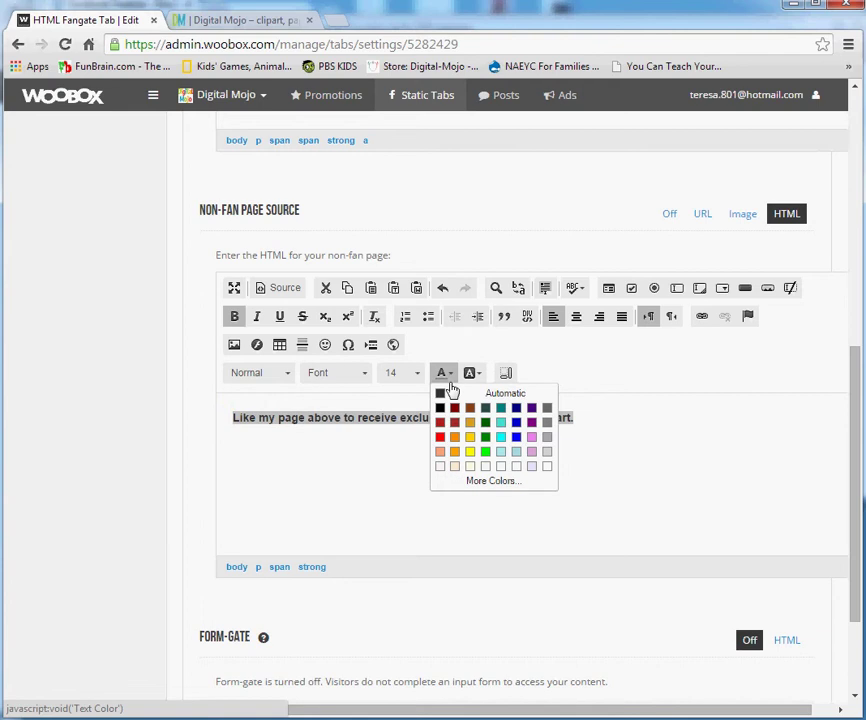
{"action": "left_click", "coordinate": [455, 440]}
{"action": "left_click", "coordinate": [575, 465]}
{"action": "scroll", "coordinate": [578, 495], "scroll_direction": "down", "scroll_amount": 3}
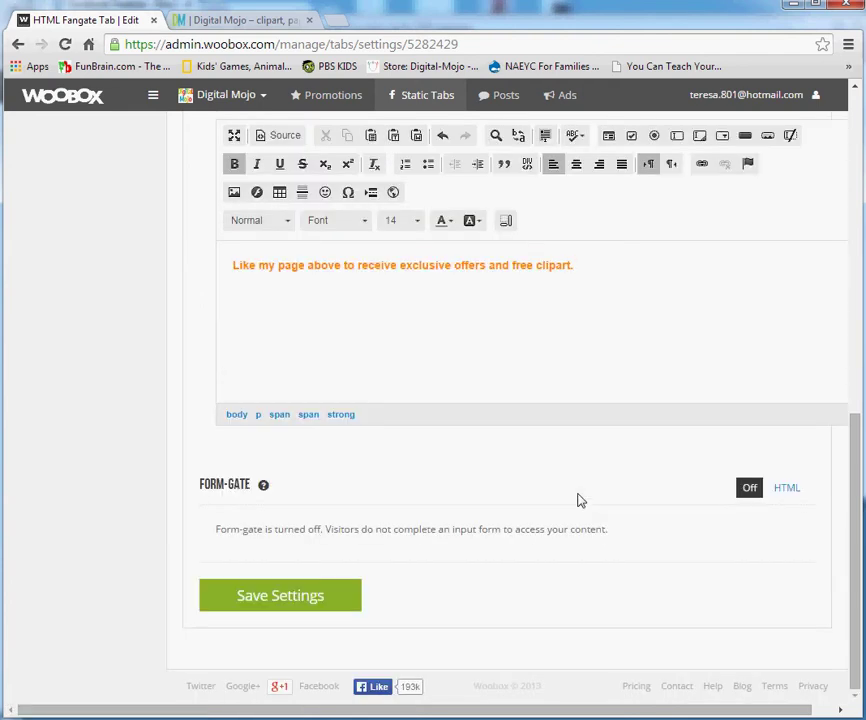
{"action": "left_click", "coordinate": [288, 604]}
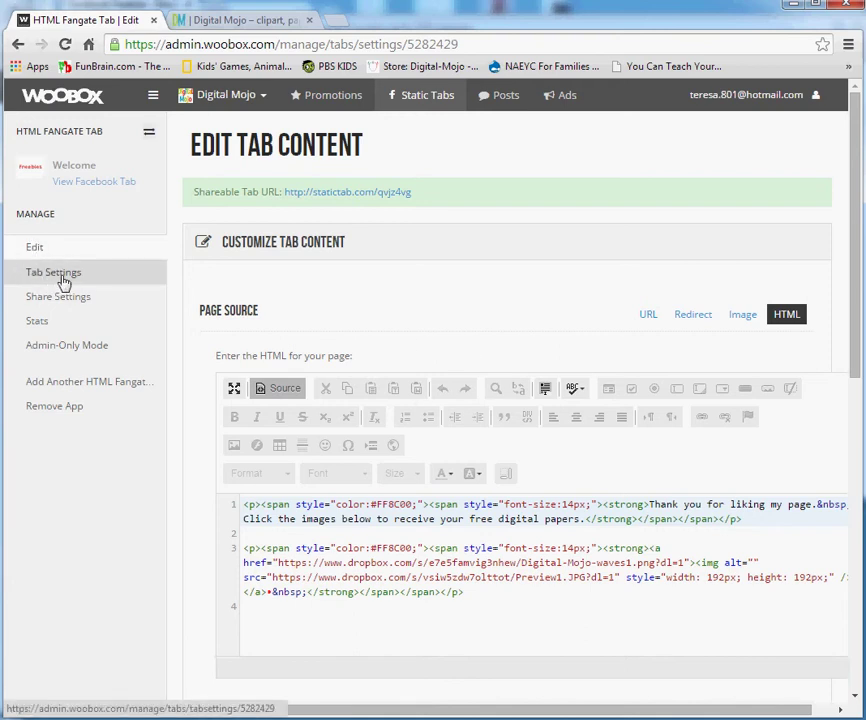
Step: Change the fangate tab name from 'Welcome' to 'Freebies' in Tab Settings and save
{"action": "left_click", "coordinate": [68, 280]}
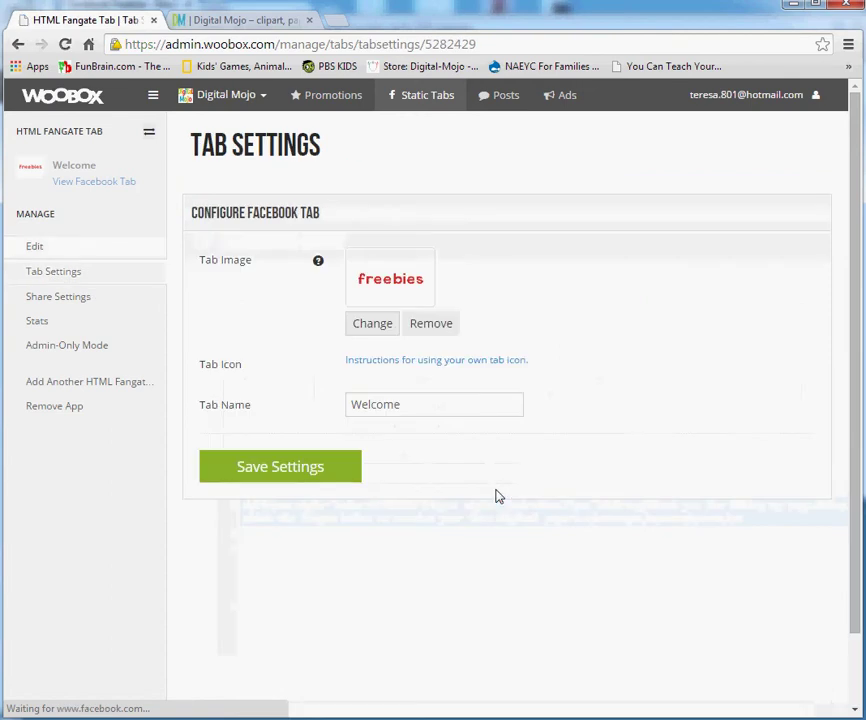
{"action": "left_click_drag", "start_coordinate": [405, 404], "coordinate": [213, 406]}
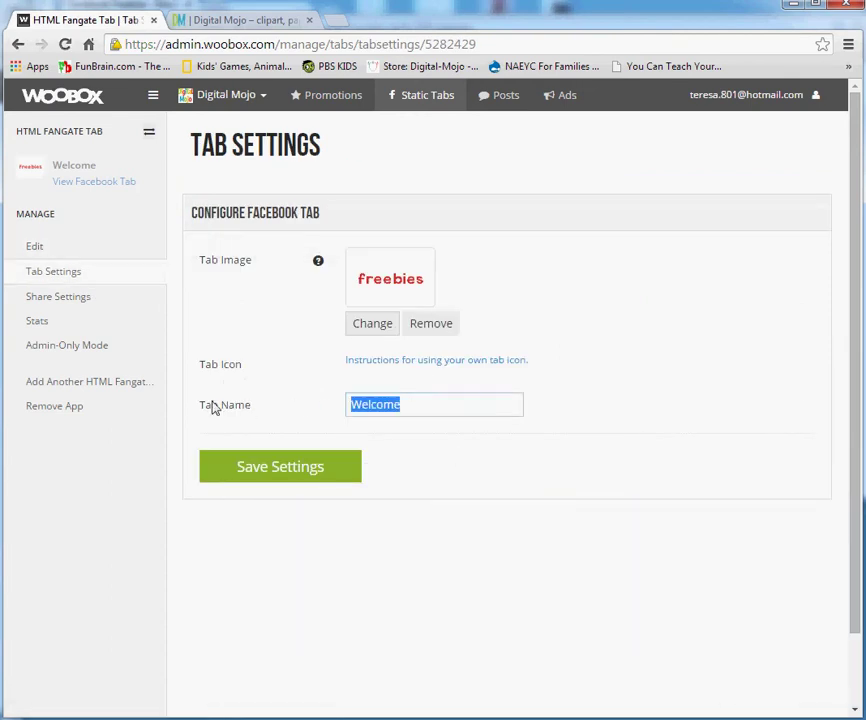
{"action": "type", "text": "Freebies"}
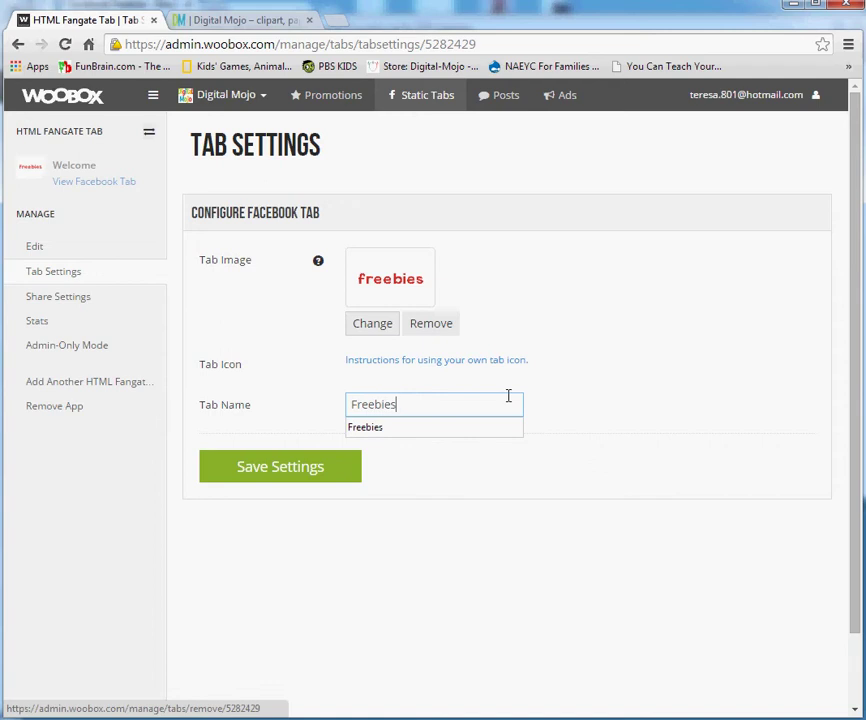
{"action": "left_click", "coordinate": [540, 340]}
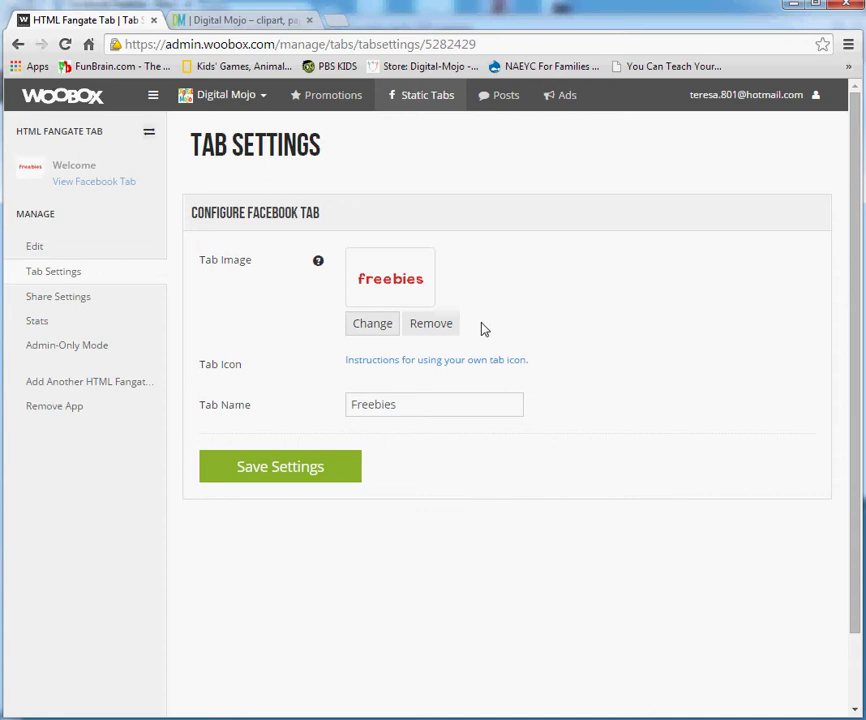
{"action": "left_click", "coordinate": [334, 474]}
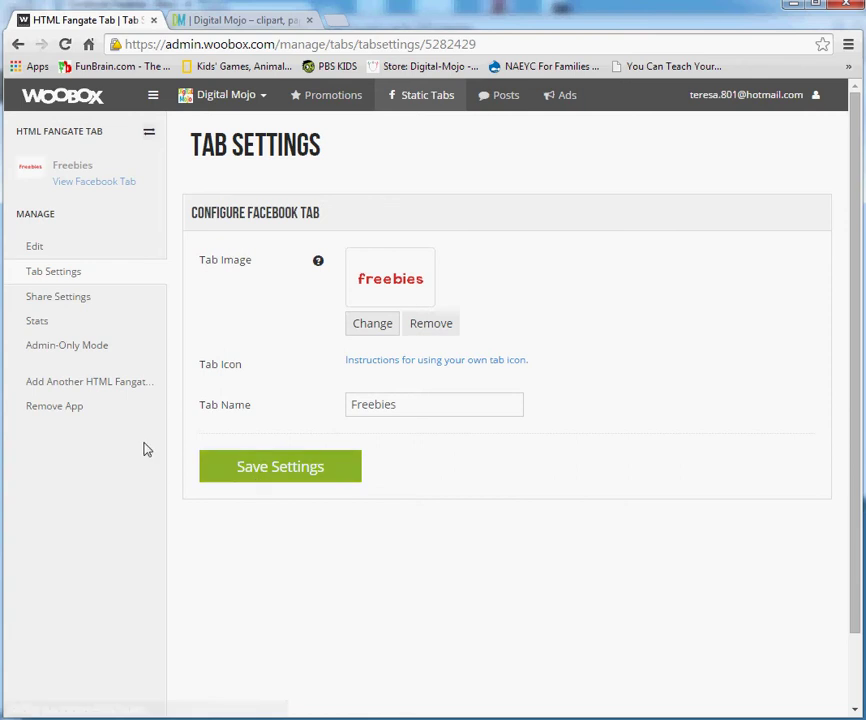
Step: On the Freebies tab, download Digital-Mojo-waves1.png from the rainbow image and view it
{"action": "left_click", "coordinate": [117, 184]}
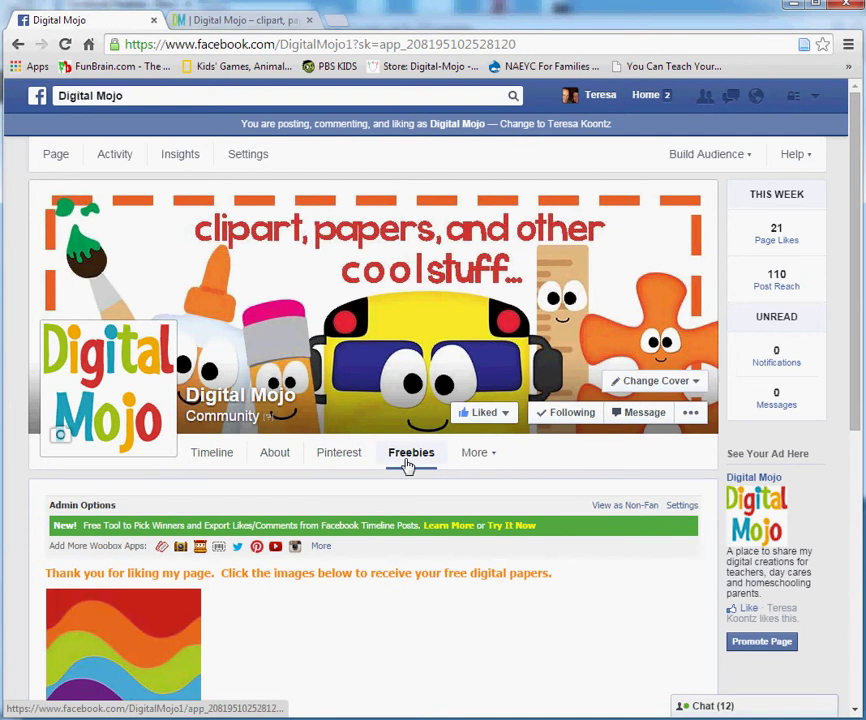
{"action": "scroll", "coordinate": [400, 487], "scroll_direction": "down", "scroll_amount": 3}
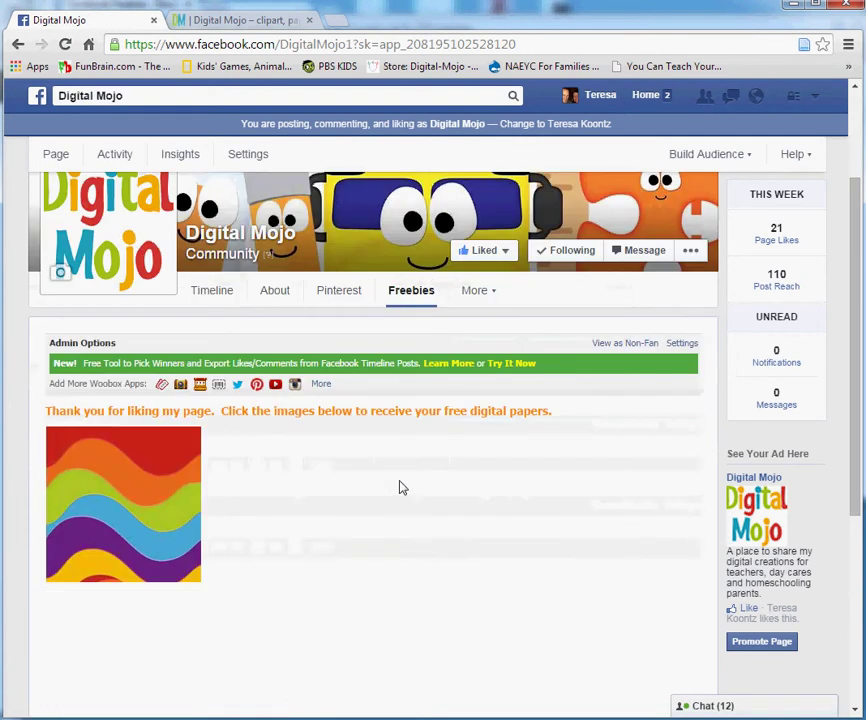
{"action": "left_click", "coordinate": [140, 477]}
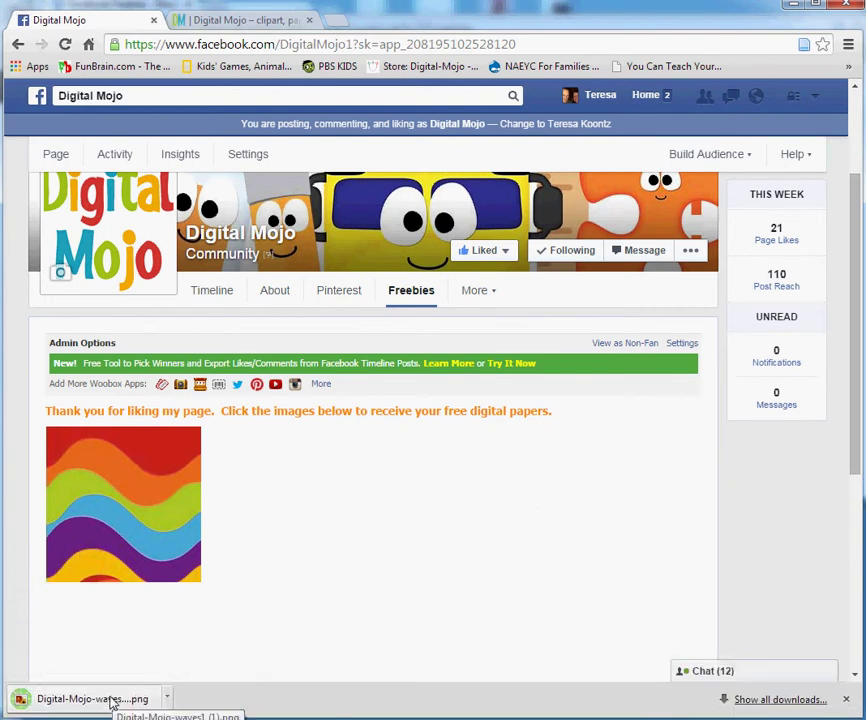
{"action": "left_click", "coordinate": [110, 699]}
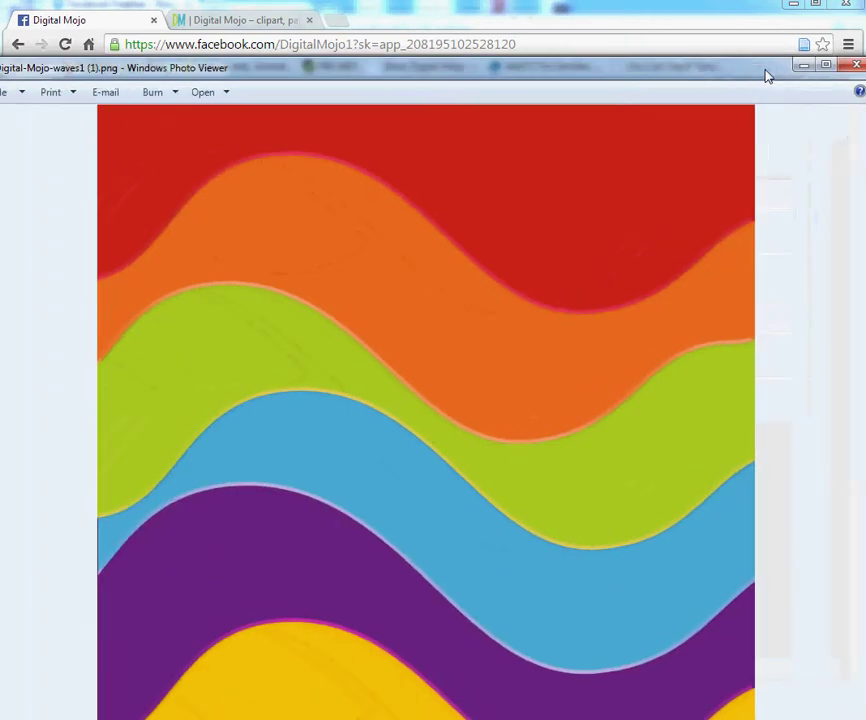
{"action": "mouse_move", "coordinate": [766, 73]}
{"action": "left_mouse_down"}
{"action": "mouse_move", "coordinate": [766, 35]}
{"action": "mouse_move", "coordinate": [464, 73]}
{"action": "left_mouse_up"}
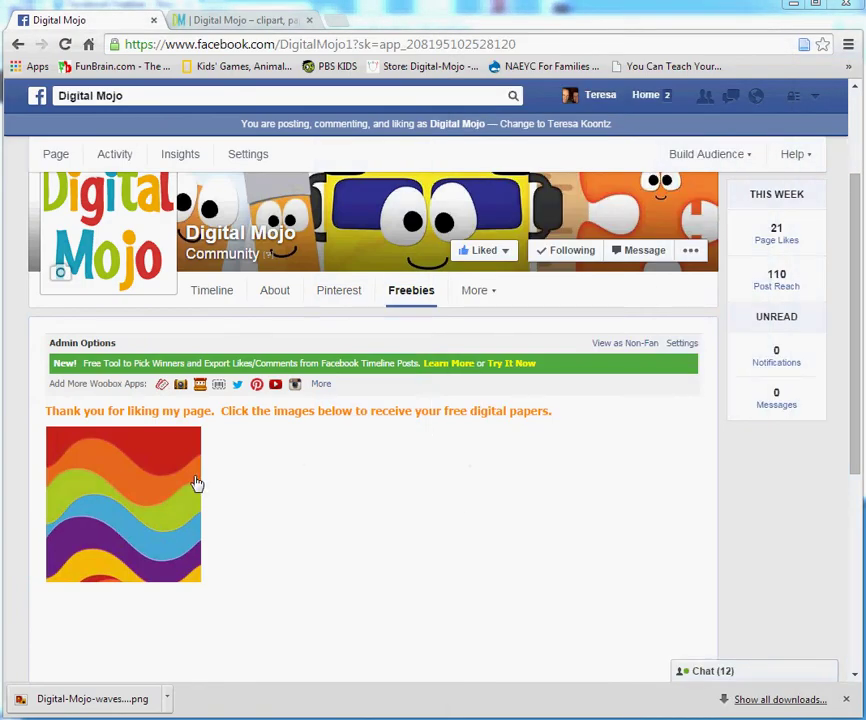
{"action": "scroll", "coordinate": [296, 490], "scroll_direction": "up", "scroll_amount": 3}
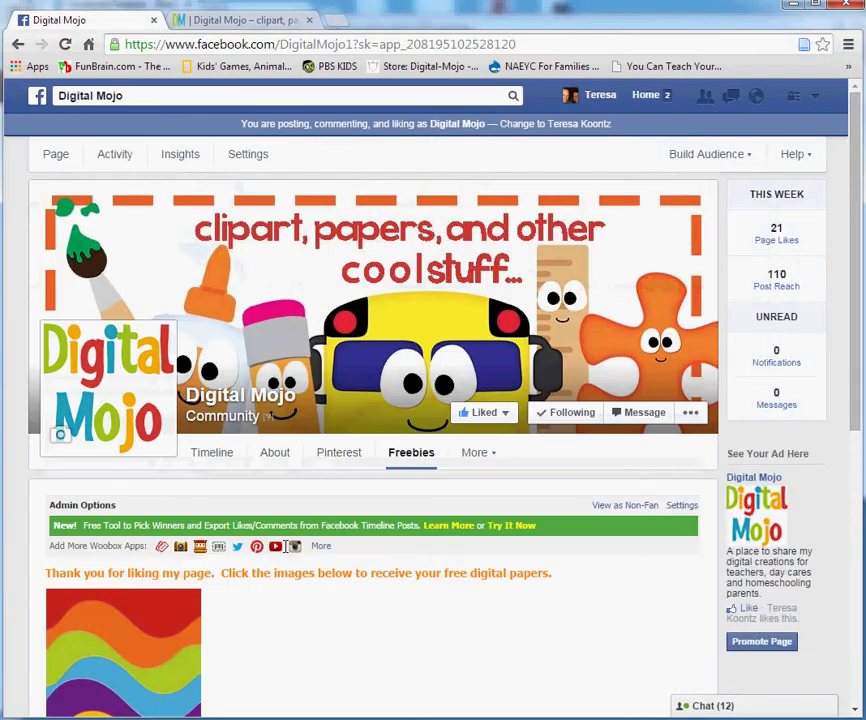
Step: In Manage Tabs, move Freebies to second position right after About and save
{"action": "left_click", "coordinate": [57, 160]}
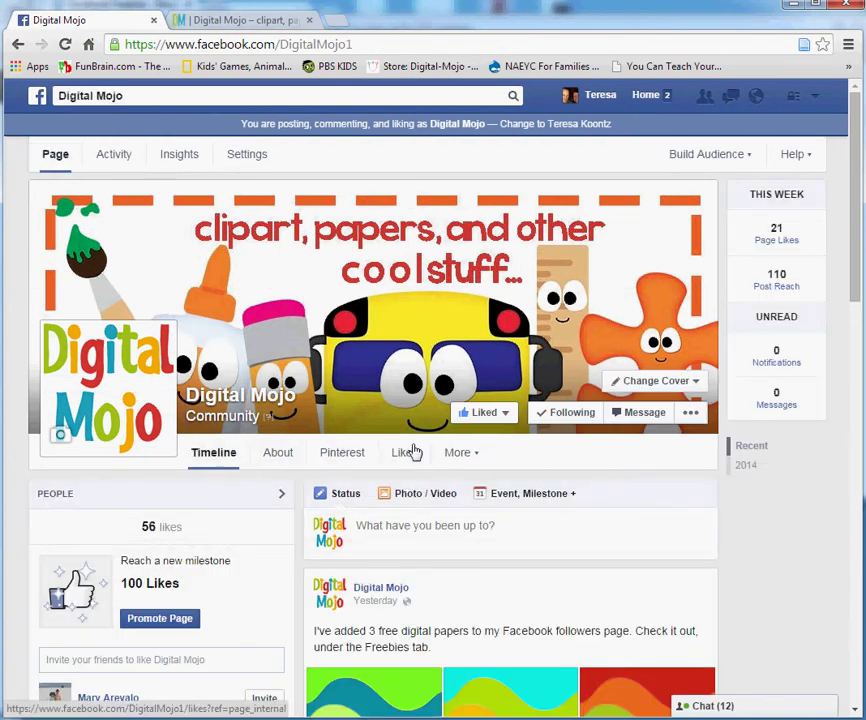
{"action": "left_click", "coordinate": [462, 457]}
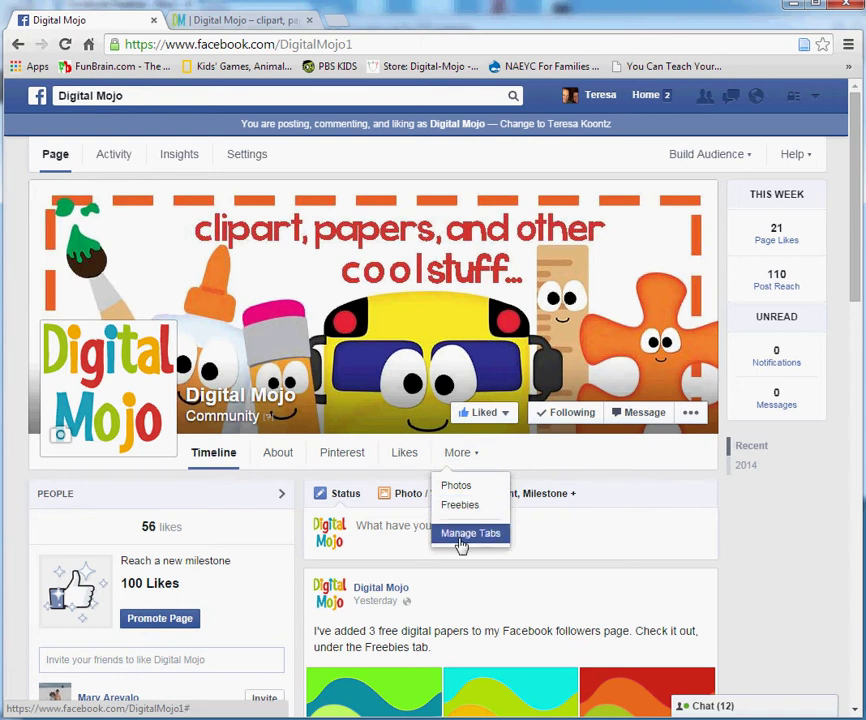
{"action": "left_click", "coordinate": [478, 535]}
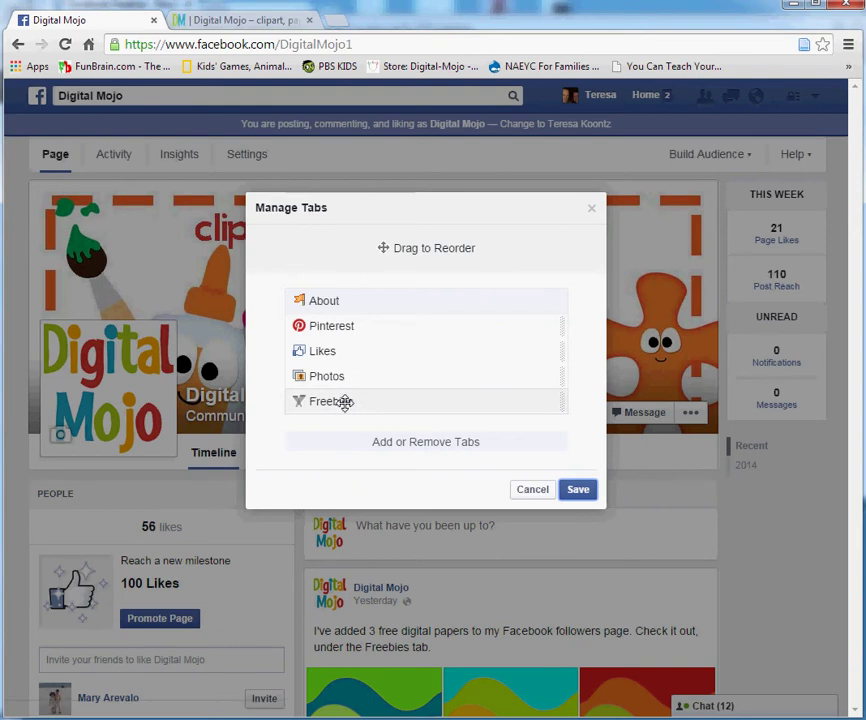
{"action": "left_click_drag", "start_coordinate": [342, 401], "coordinate": [350, 329]}
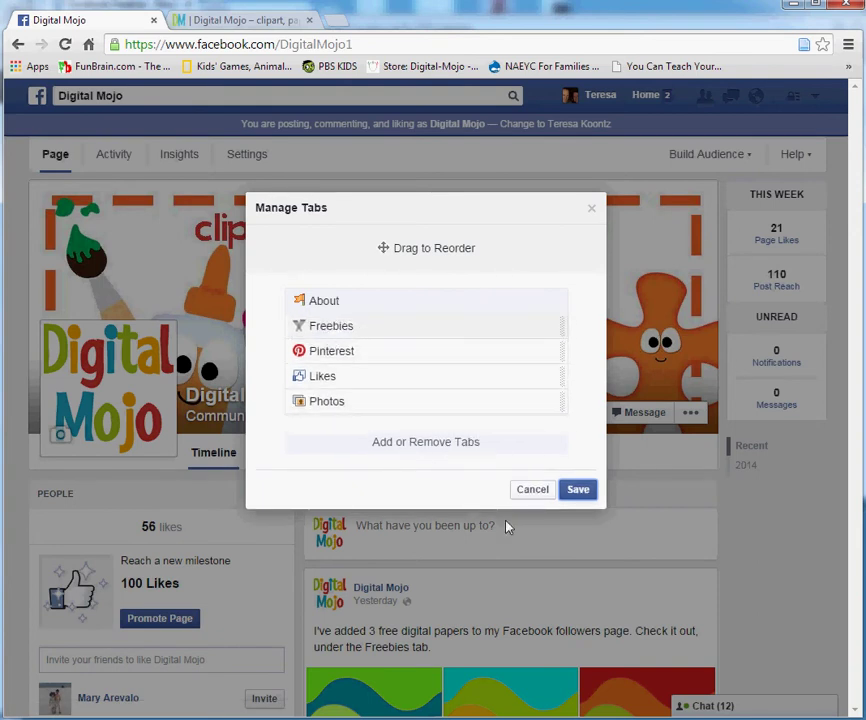
{"action": "left_click", "coordinate": [578, 491]}
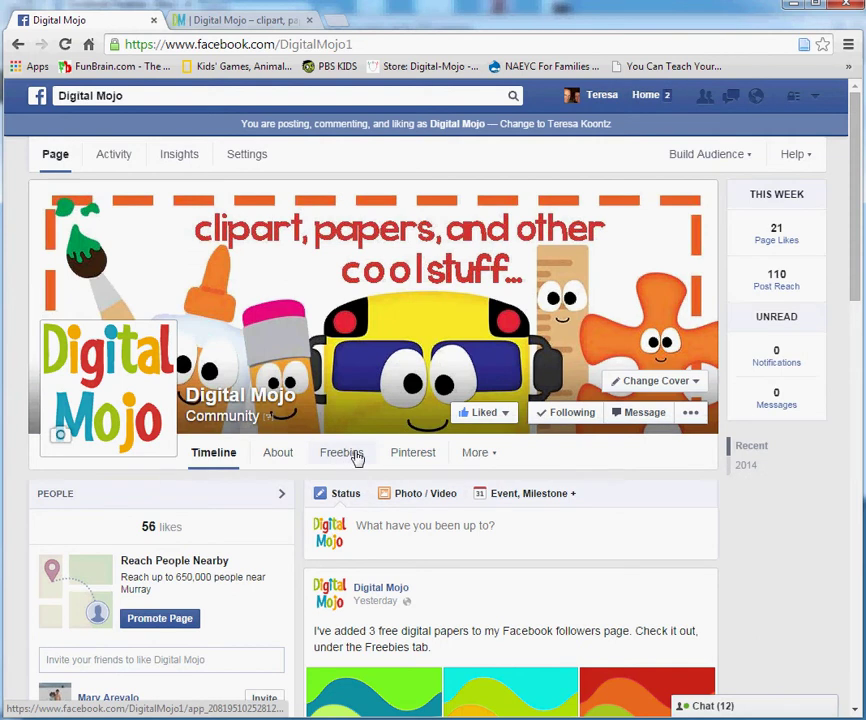
{"action": "scroll", "coordinate": [357, 474], "scroll_direction": "down", "scroll_amount": 2}
{"action": "scroll", "coordinate": [357, 474], "scroll_direction": "up", "scroll_amount": 1}
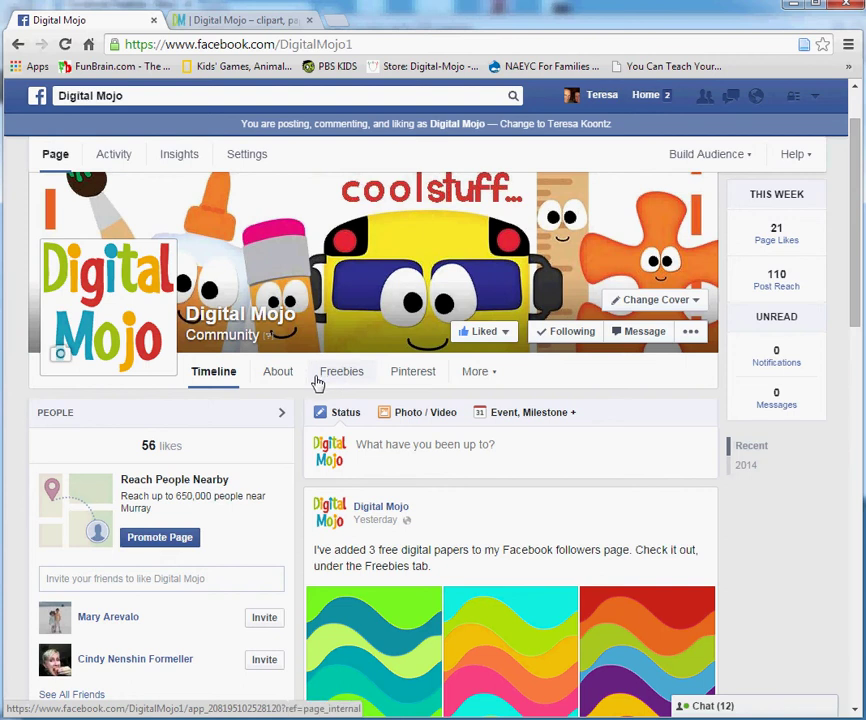
{"action": "scroll", "coordinate": [200, 435], "scroll_direction": "down", "scroll_amount": 1}
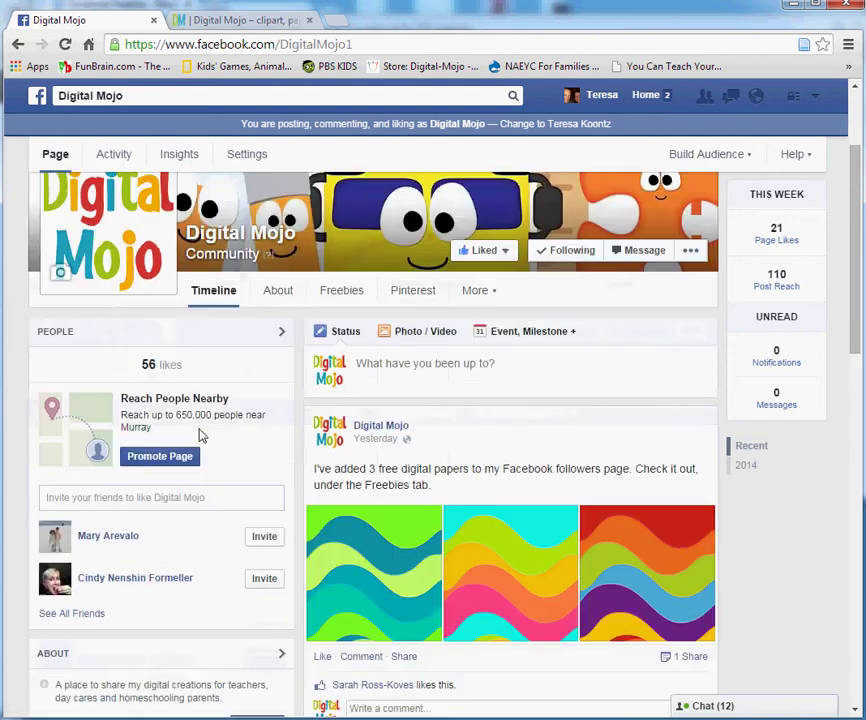
{"action": "scroll", "coordinate": [200, 435], "scroll_direction": "down", "scroll_amount": 2}
{"action": "scroll", "coordinate": [199, 428], "scroll_direction": "down", "scroll_amount": 2}
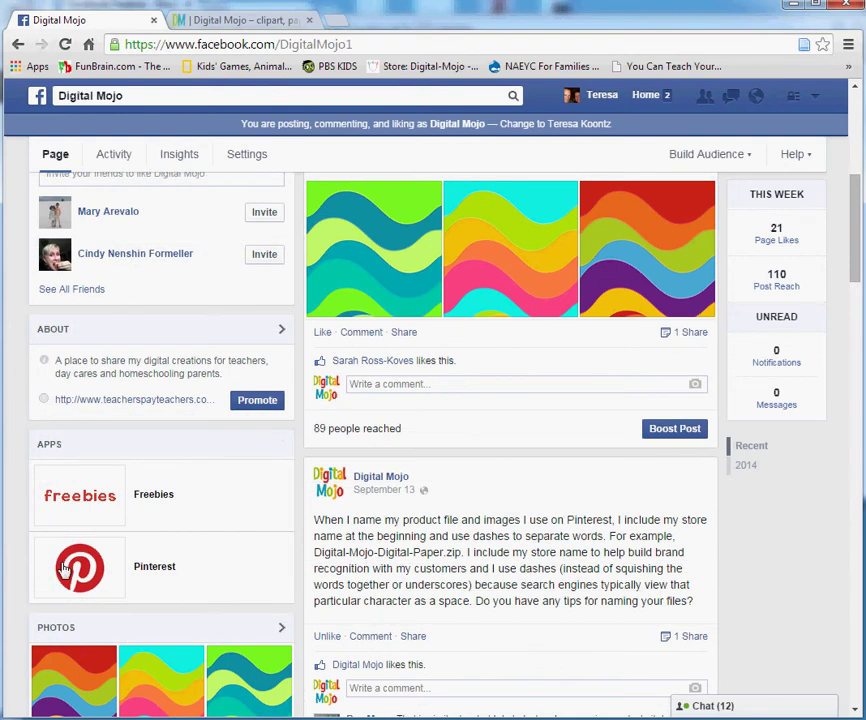
{"action": "left_click", "coordinate": [184, 552]}
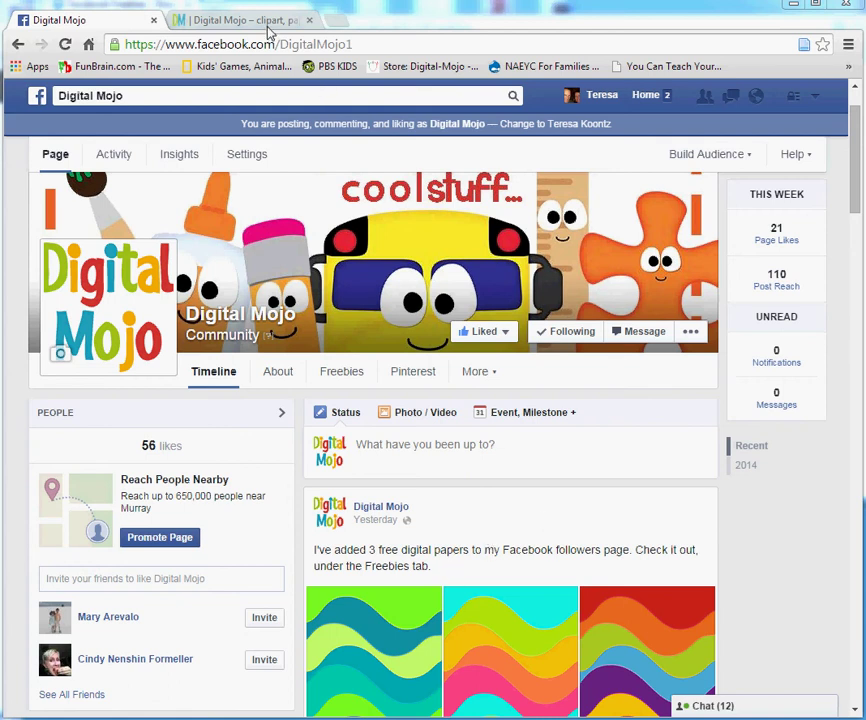
Step: Switch to the digitalmojodesign.com tab showing the 'Follow me on Facebook for free digital papers' post
{"action": "left_click", "coordinate": [202, 23]}
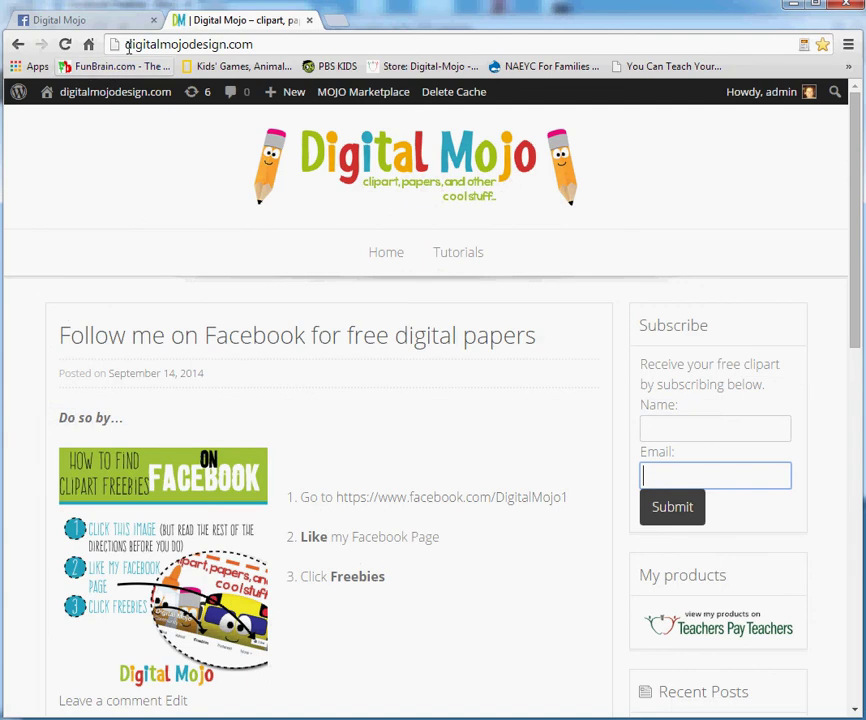